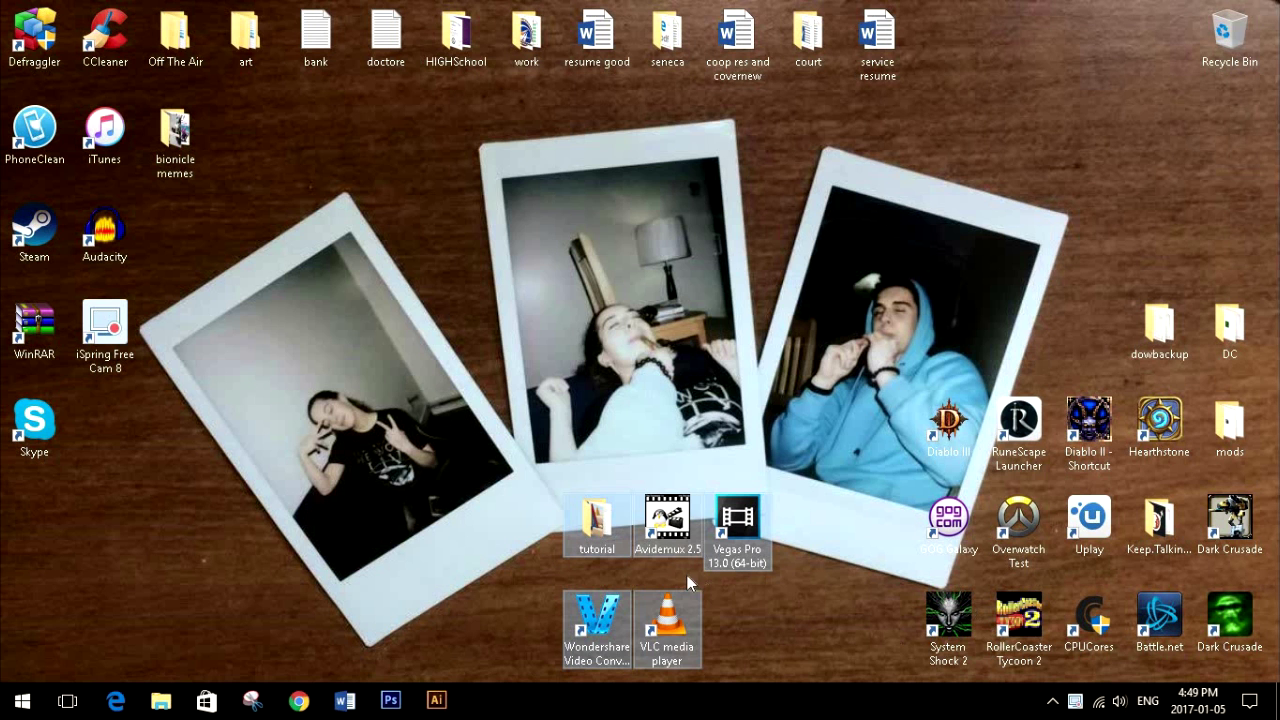
- Launch Avidemux 2.5 and maximize its window
left_click(744, 632)
double_click(603, 548)
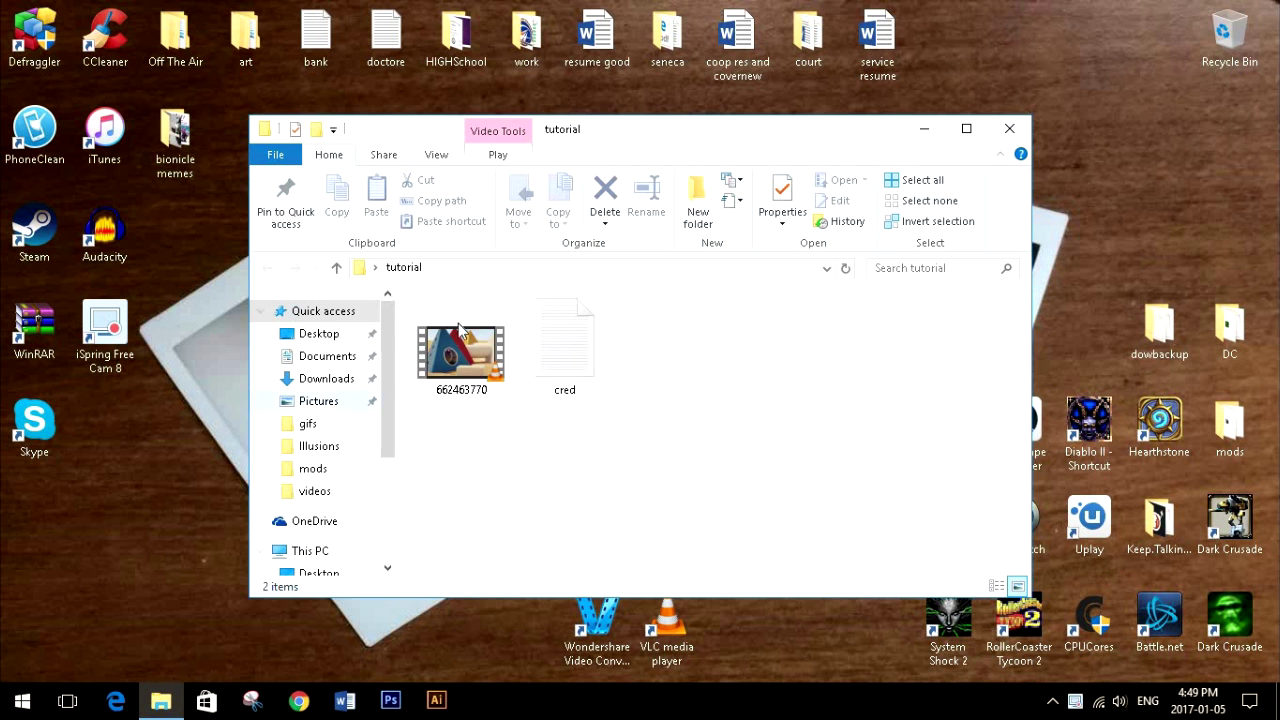
left_click(1008, 125)
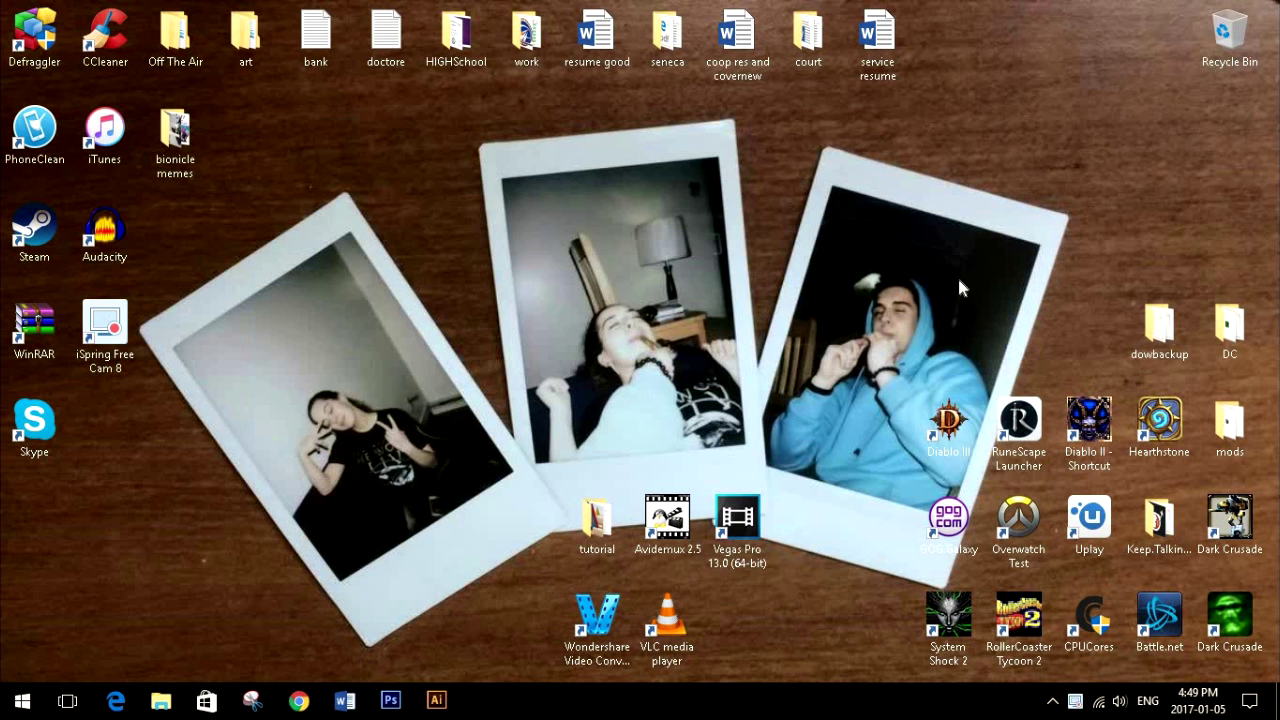
double_click(669, 545)
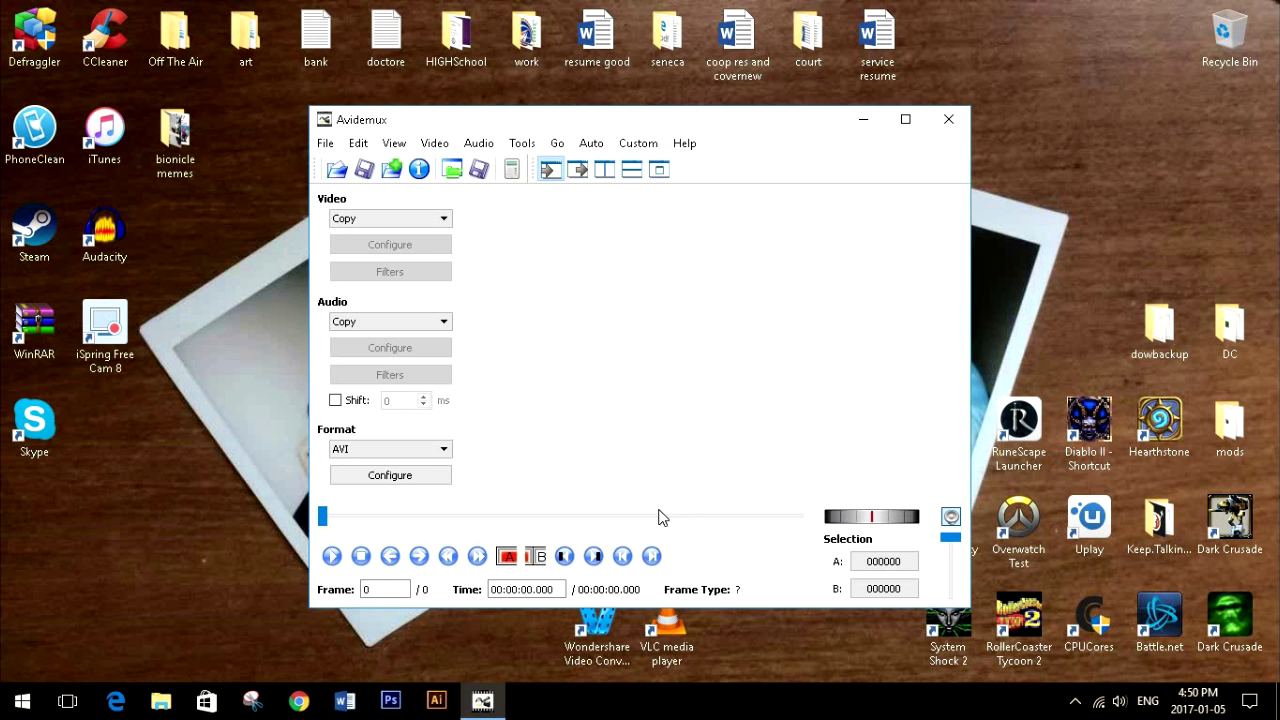
left_click_drag(390, 128, 382, 8)
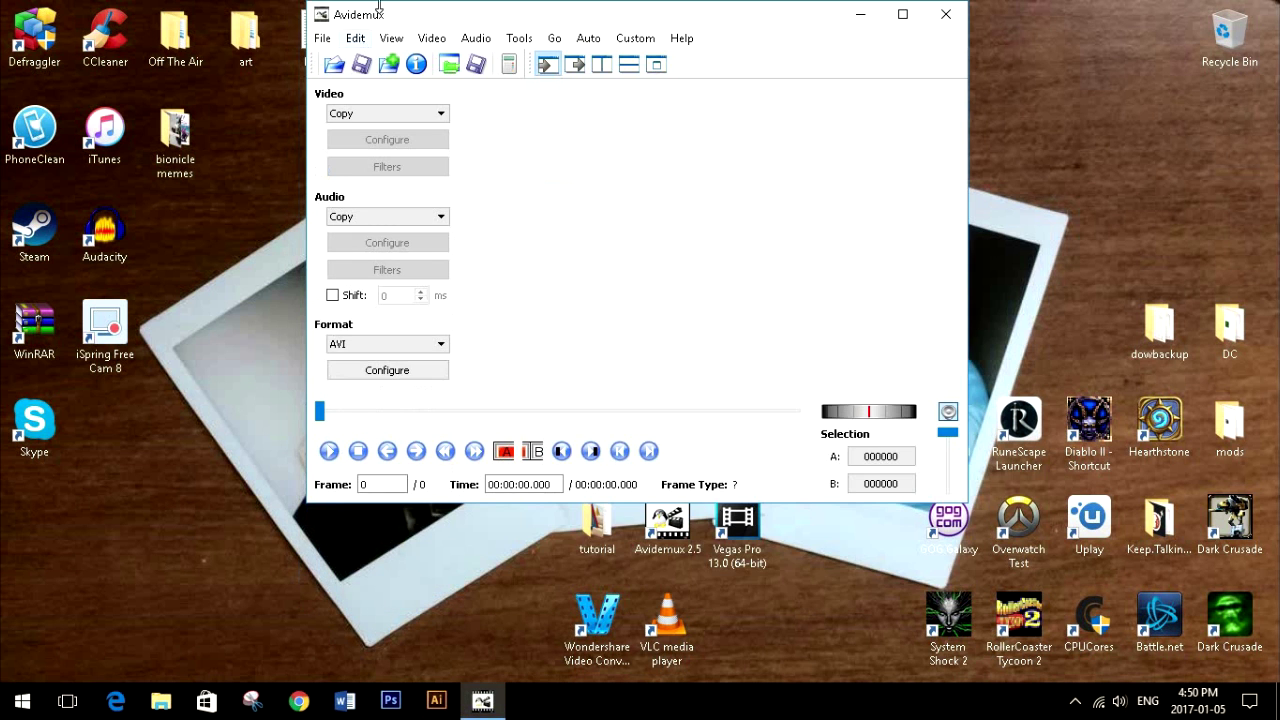
double_click(380, 10)
- Open tutorial\662463770.mp4, declining safe H.264 mode and the index rebuild
left_click(16, 31)
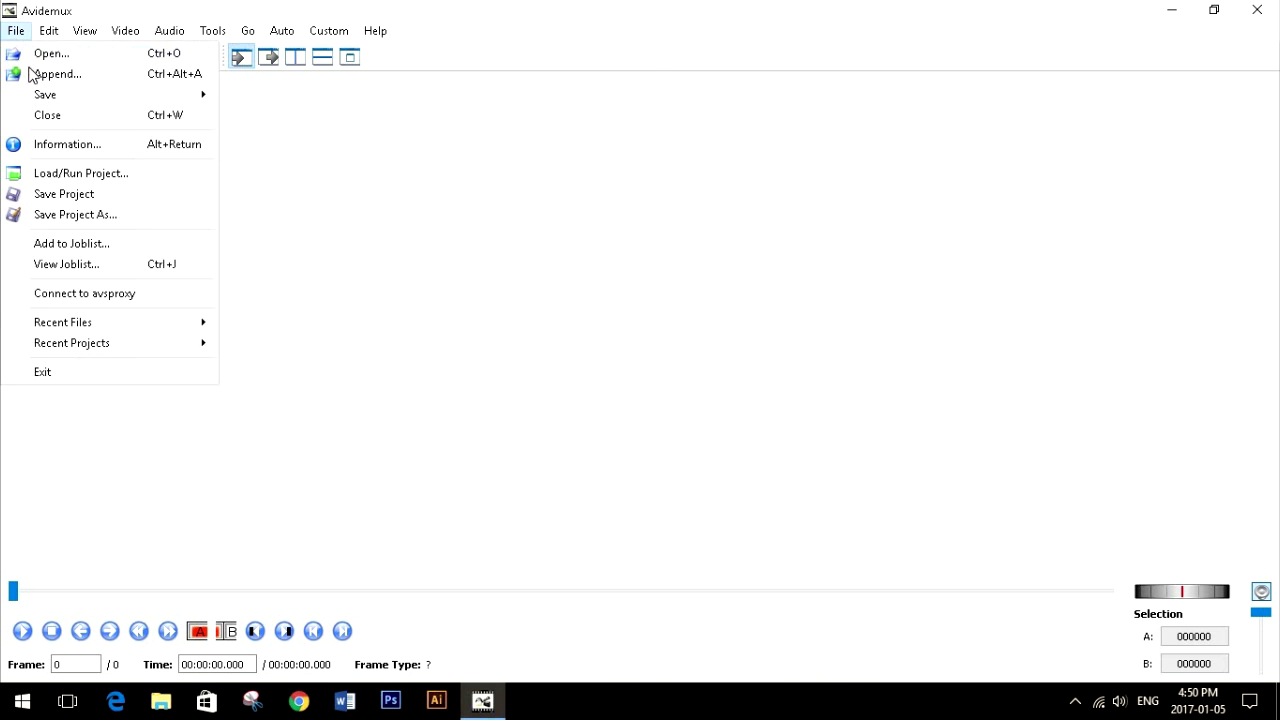
left_click(33, 58)
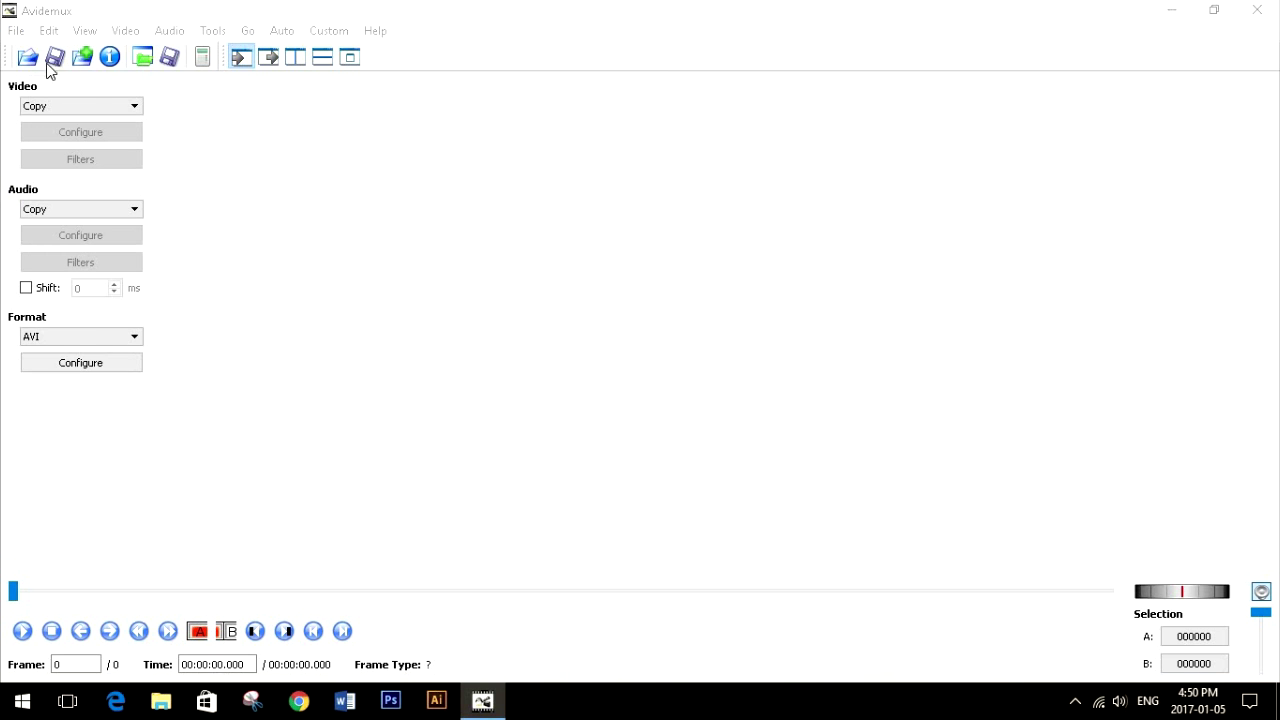
scroll(408, 304, "down", 3)
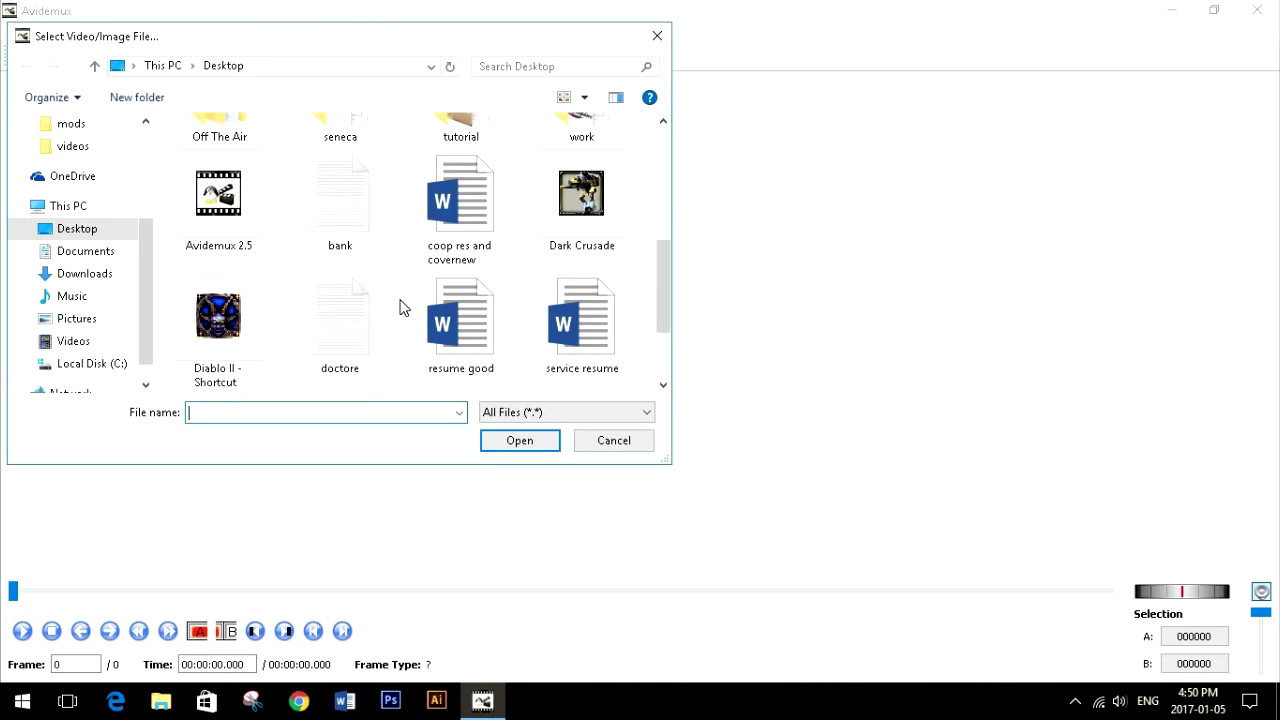
double_click(457, 187)
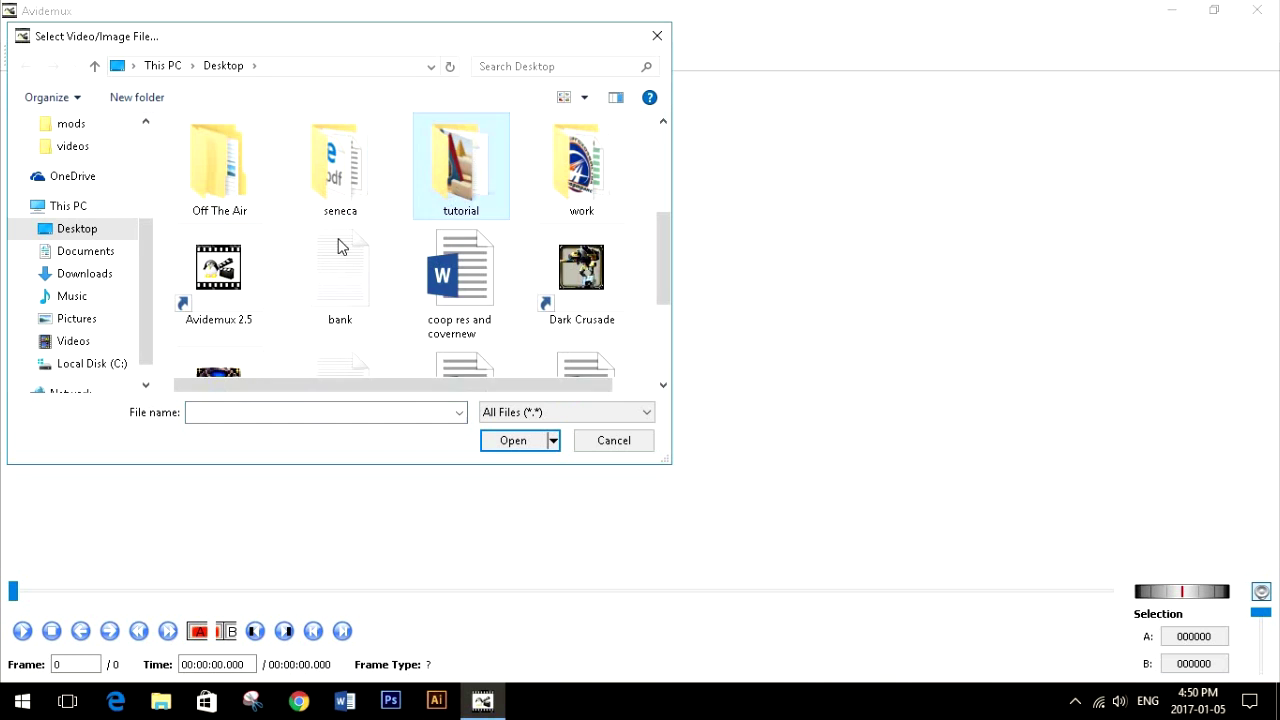
double_click(208, 190)
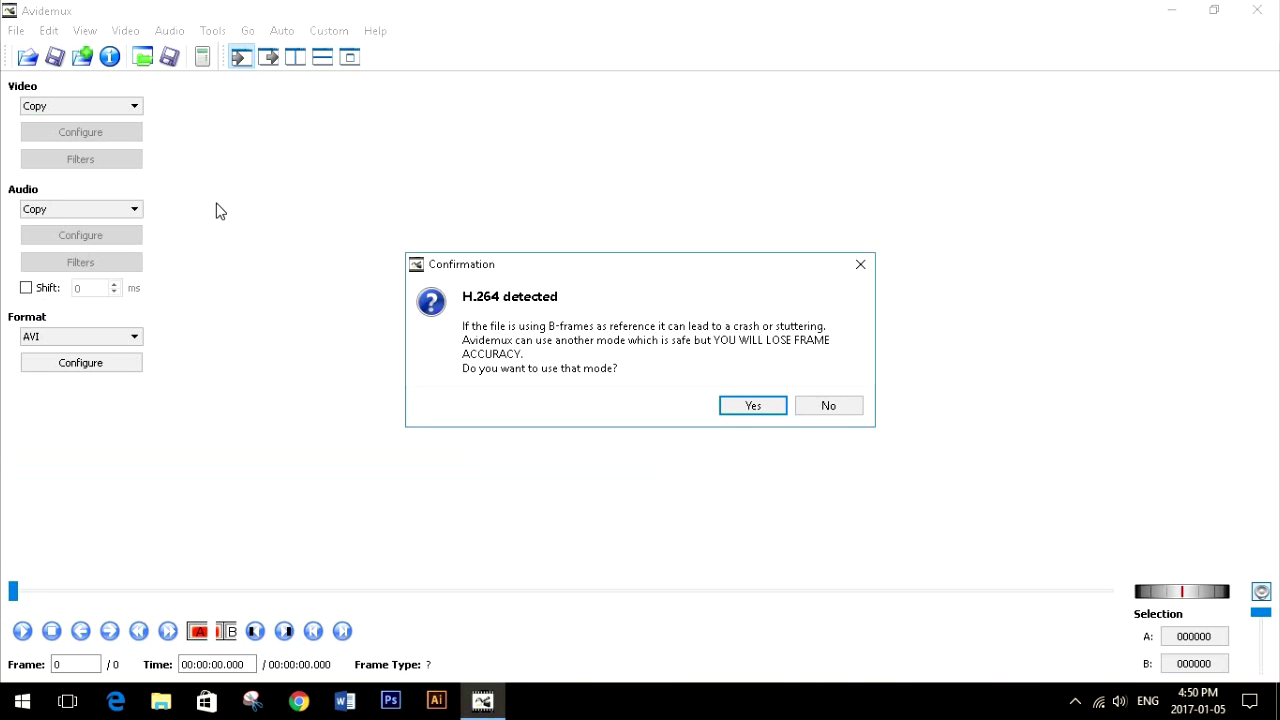
left_click(836, 410)
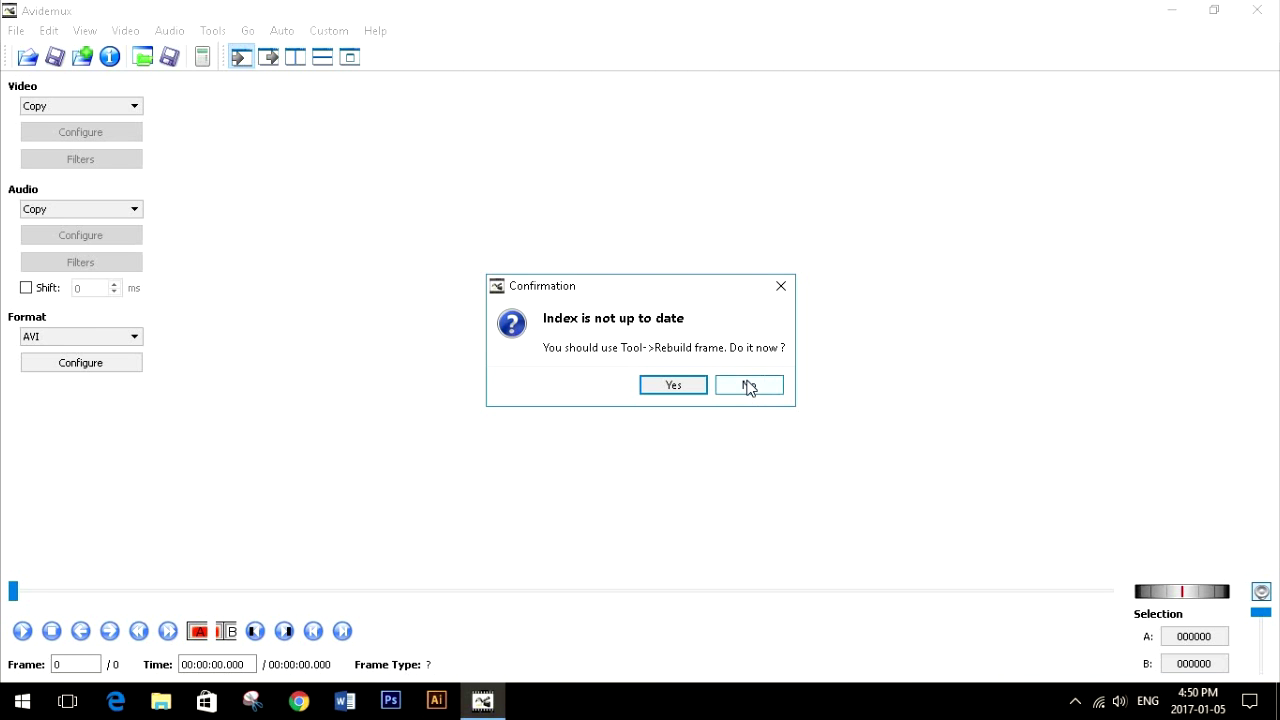
left_click(750, 388)
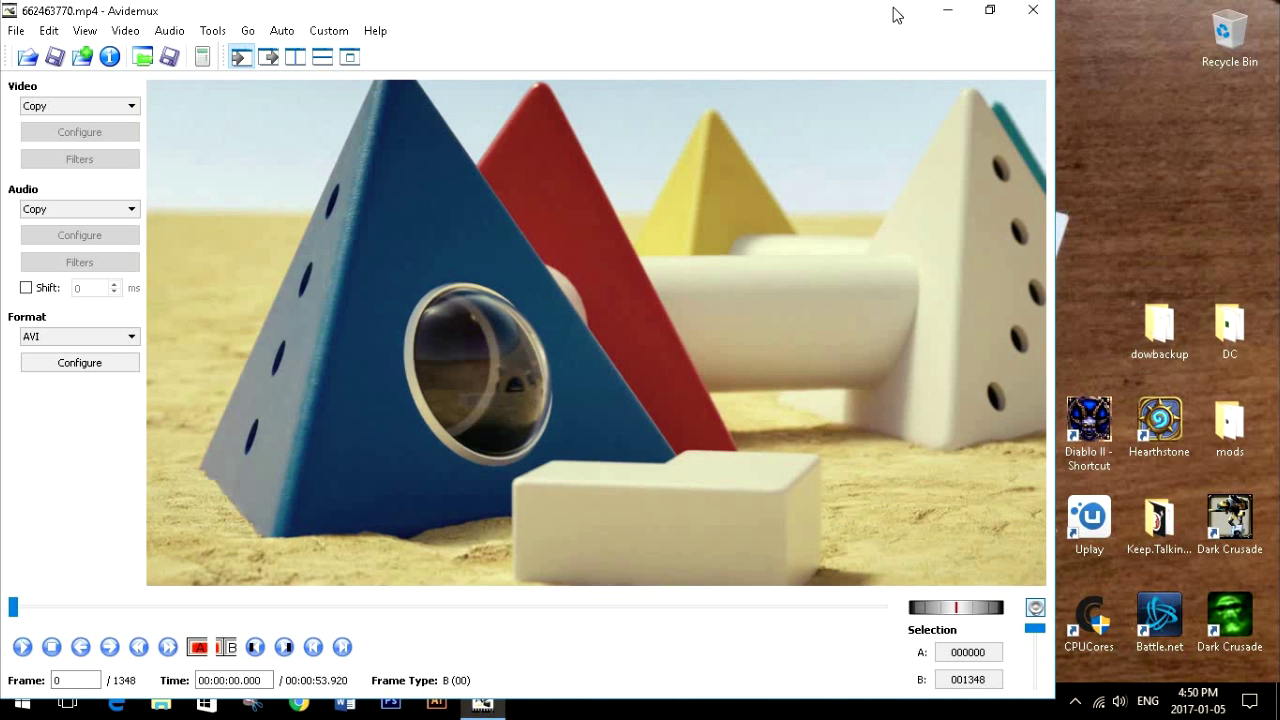
- Switch the video encoder to MPEG-4 ASP (Xvid) with maximum I-frame interval 999999999
left_click_drag(897, 155, 828, 8)
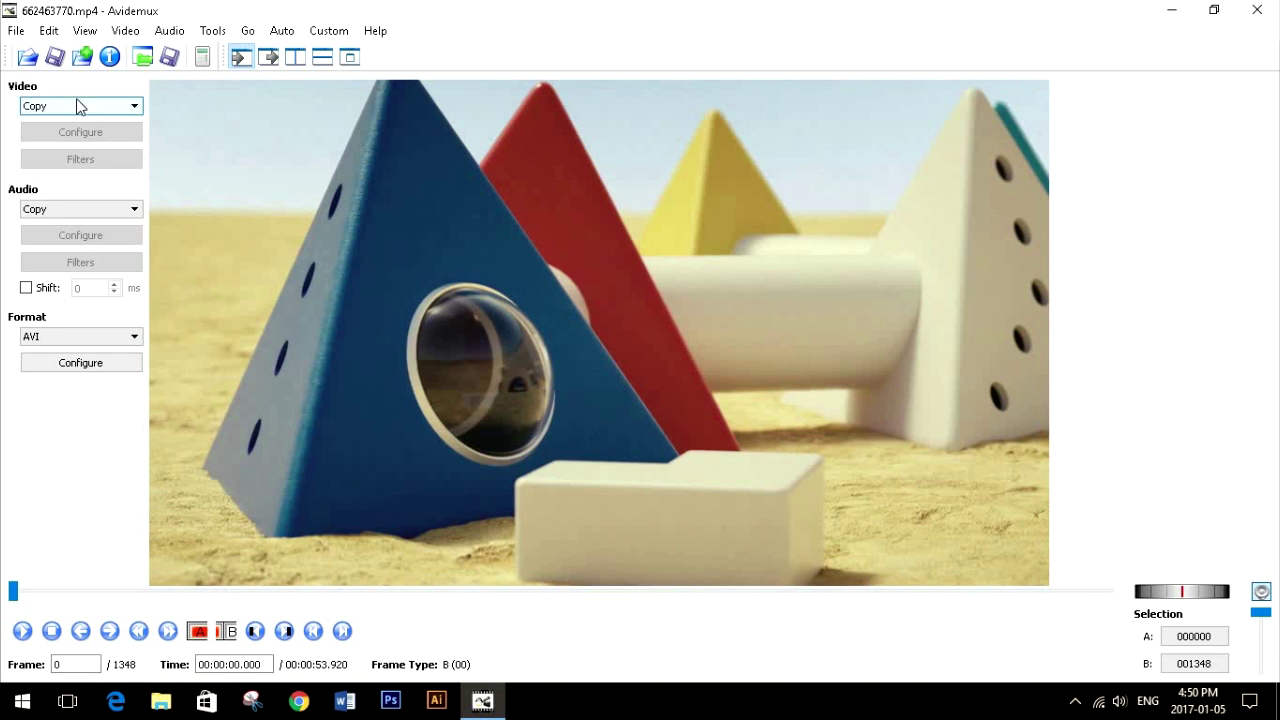
left_click(42, 110)
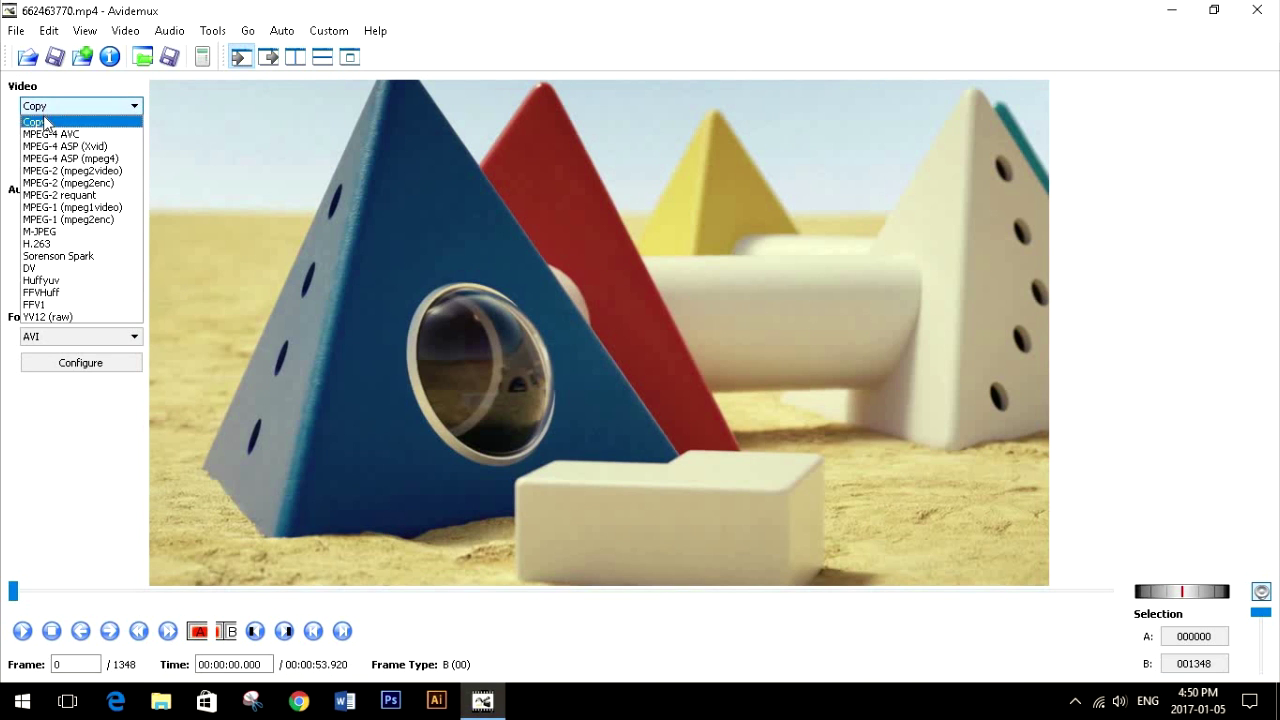
left_click(114, 150)
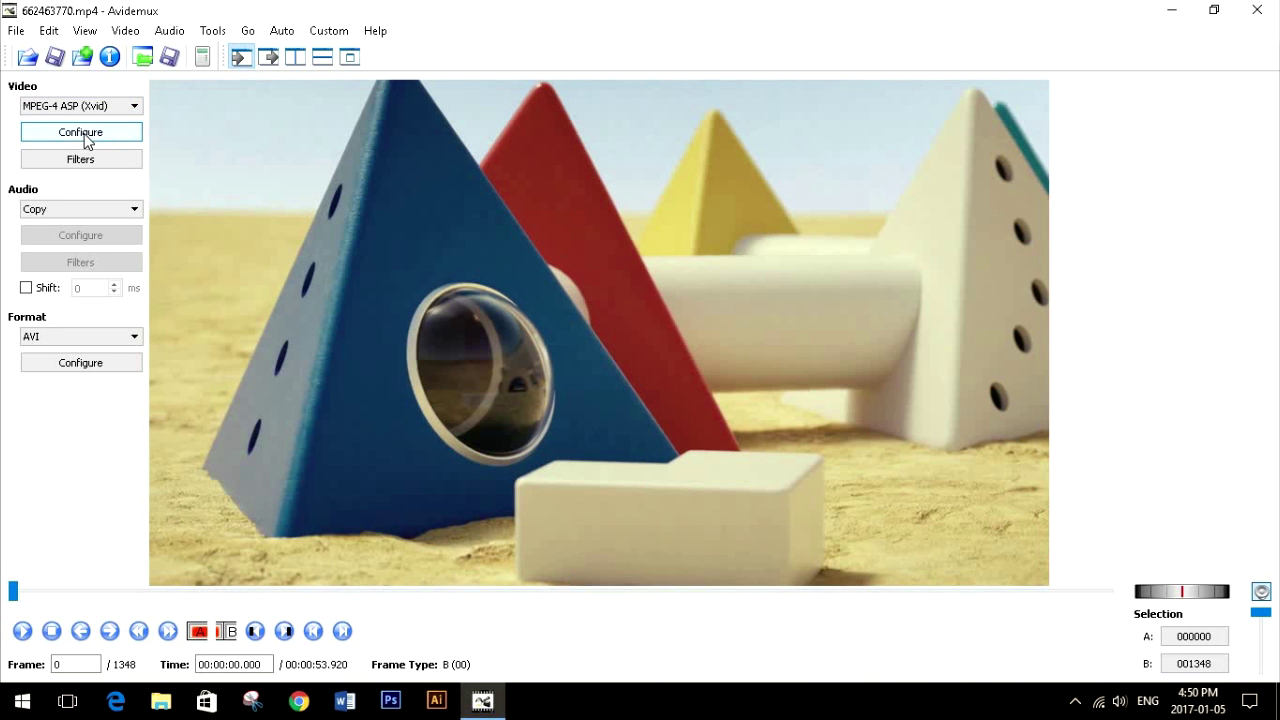
left_click(95, 134)
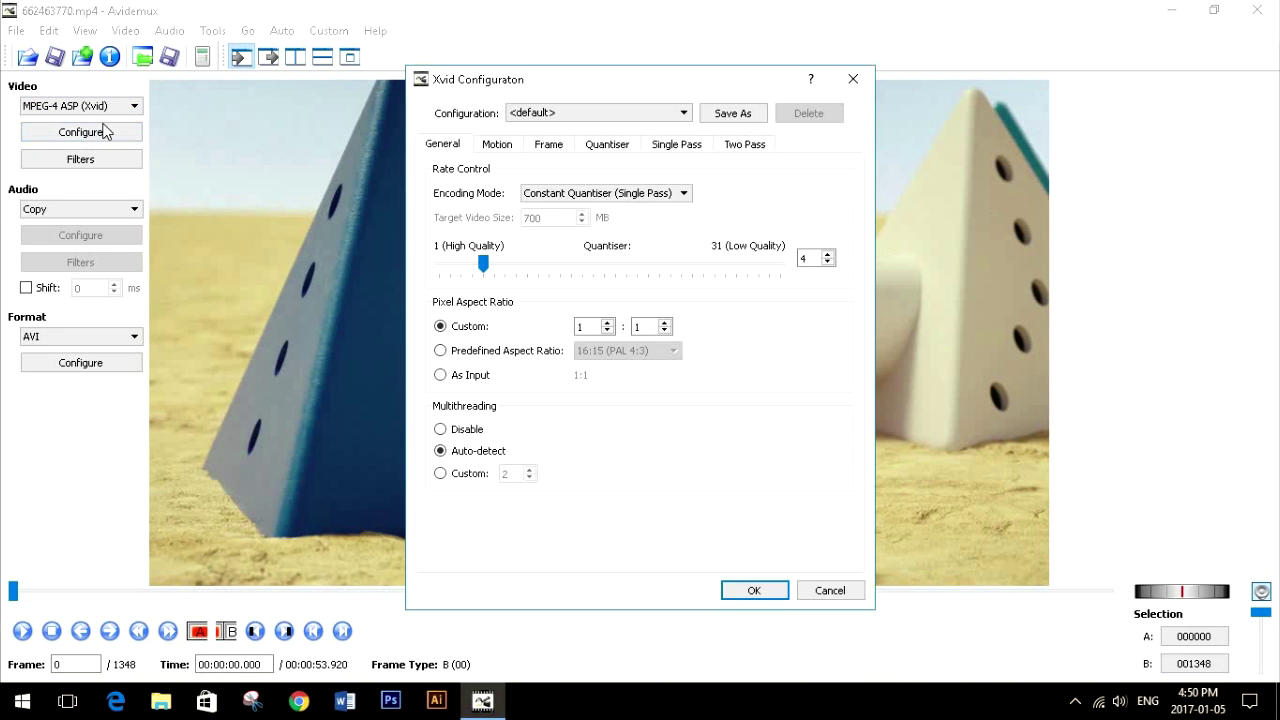
left_click(545, 146)
double_click(617, 330)
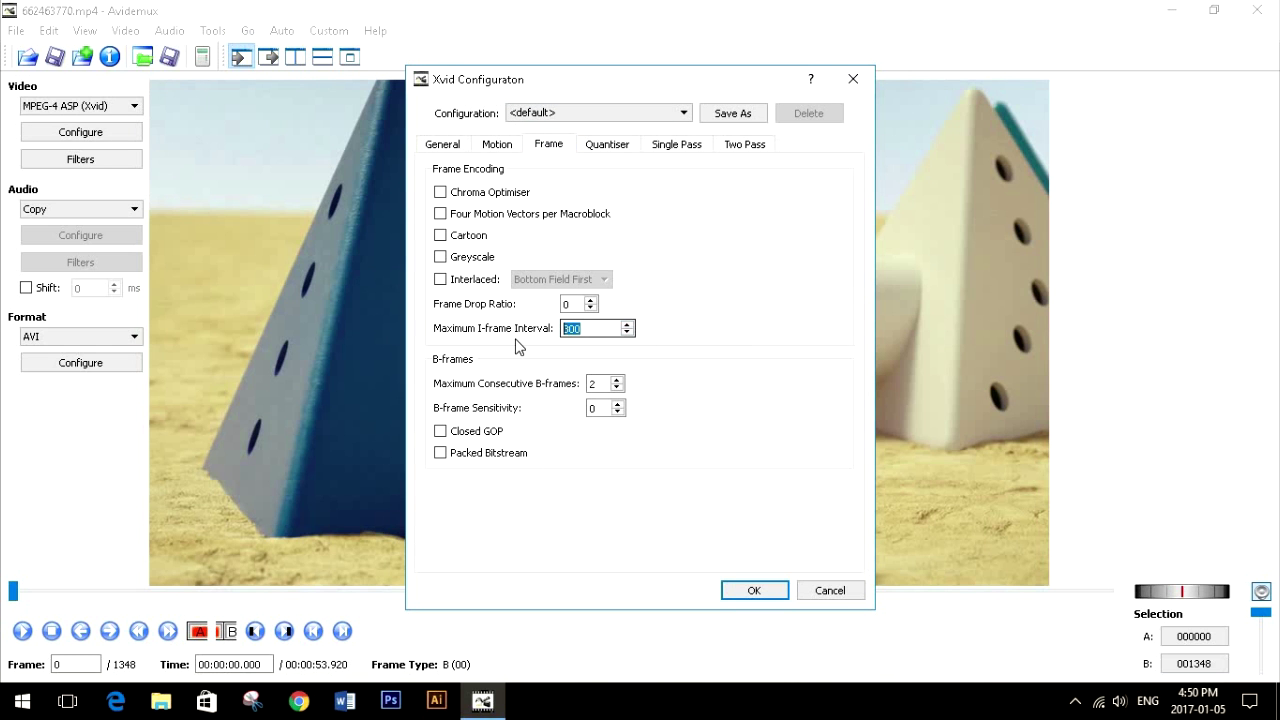
type("999999999")
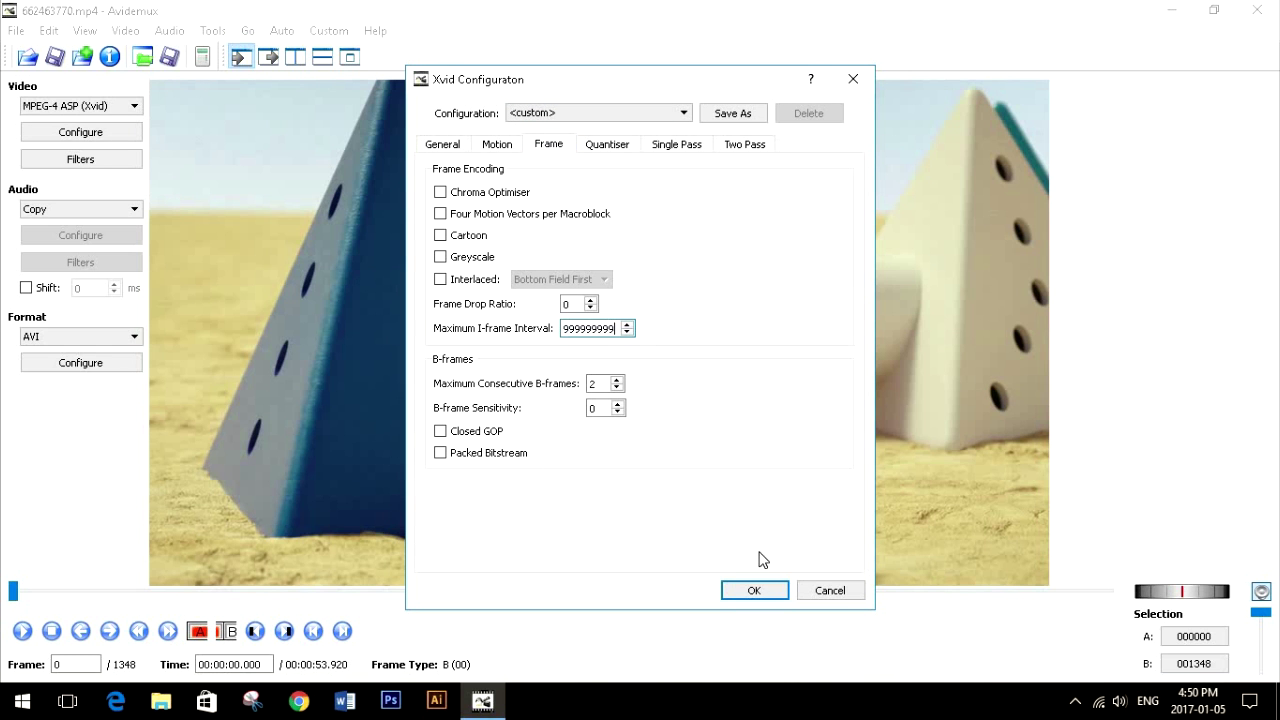
left_click(754, 591)
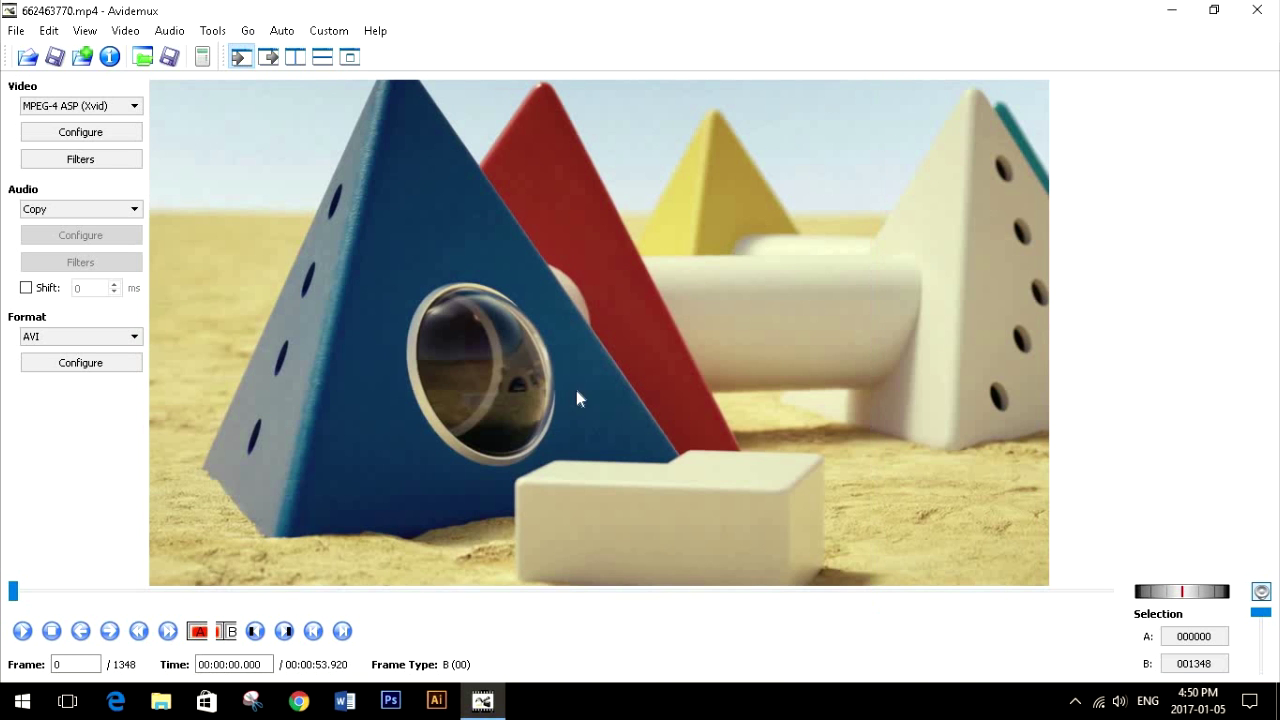
- Save the Xvid-encoded video to the Desktop as 'test' and dismiss the completion notice
left_click(16, 30)
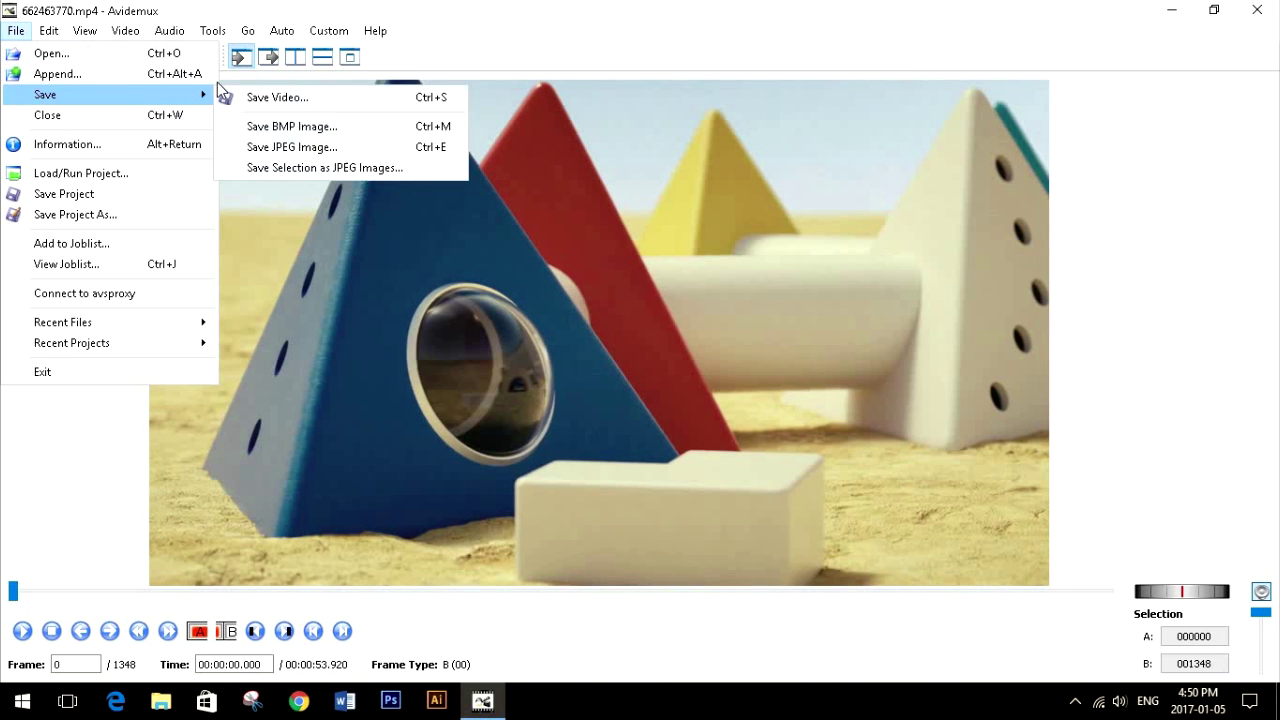
mouse_move(206, 94)
left_click(262, 97)
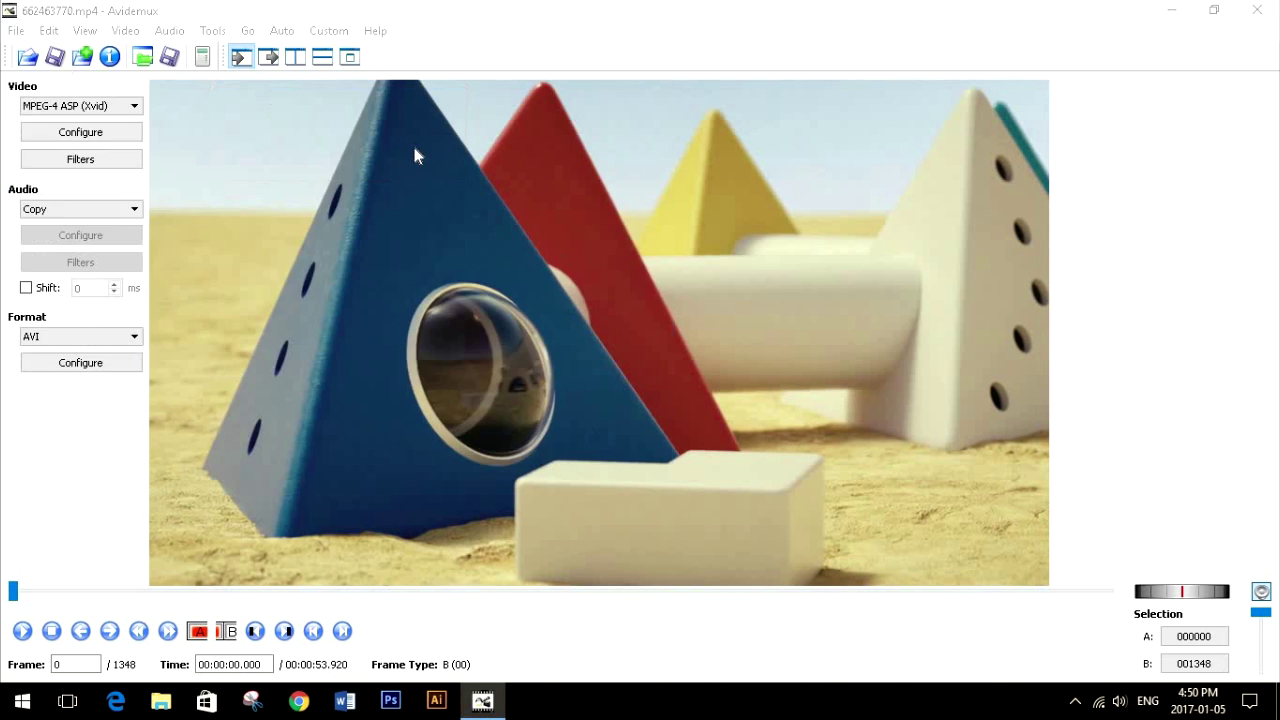
left_click(80, 292)
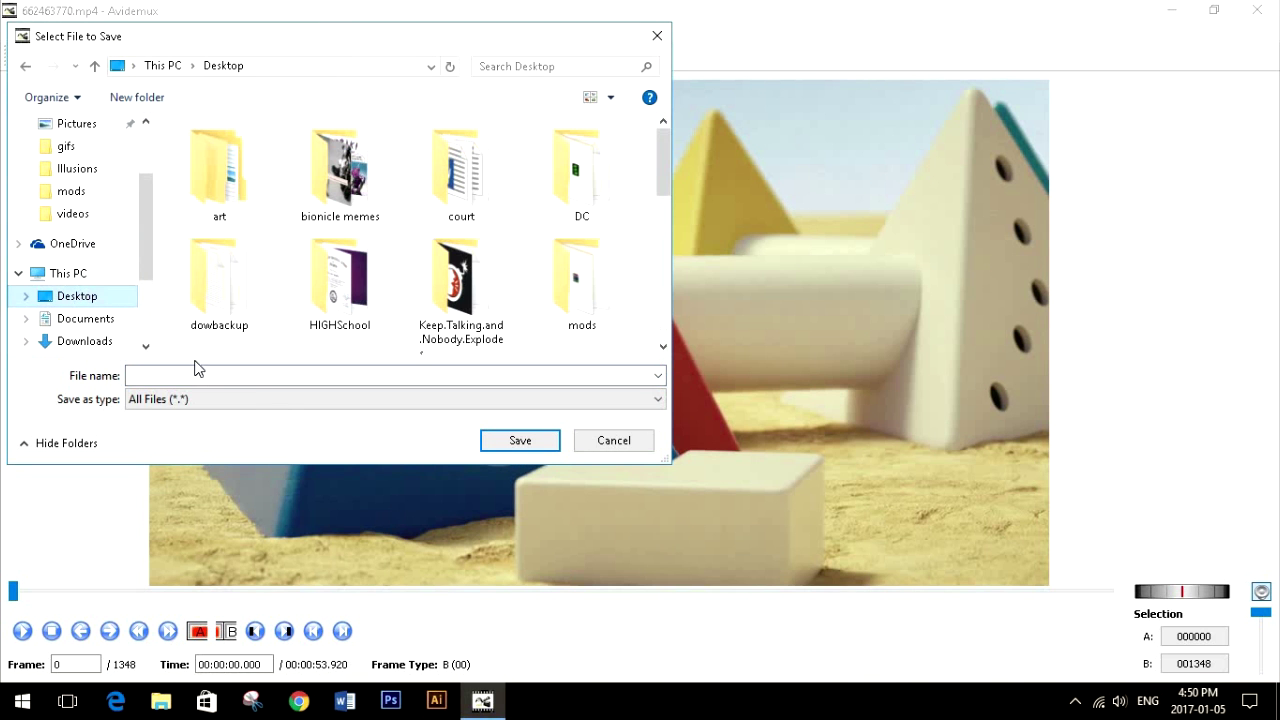
left_click(256, 376)
type("te")
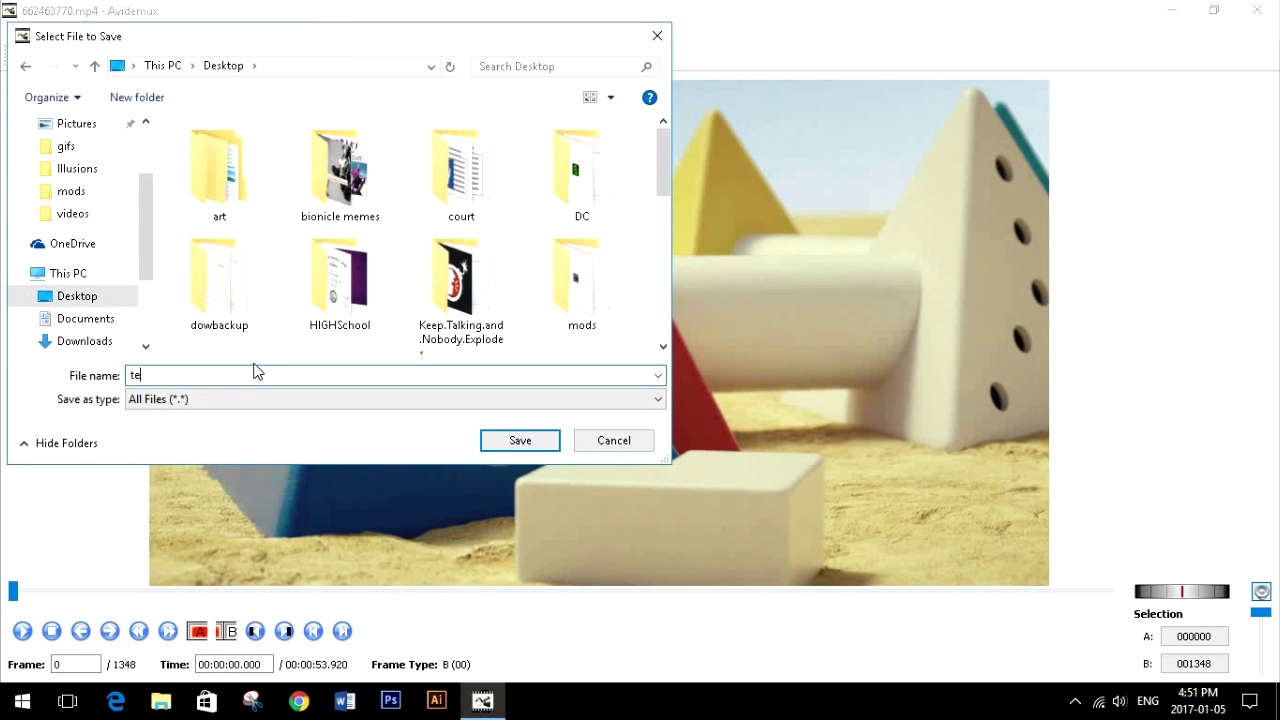
type("st")
key("Return")
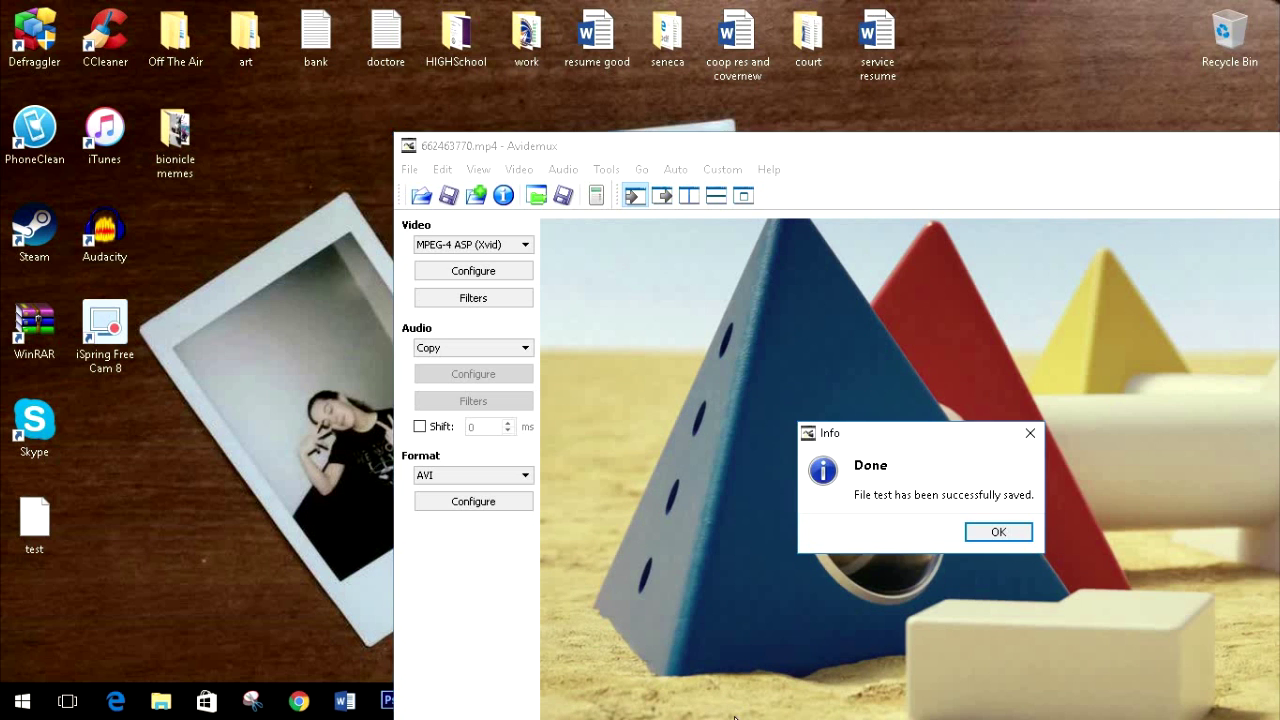
left_click(988, 532)
- Close Avidemux and relaunch Avidemux 2.5
double_click(997, 150)
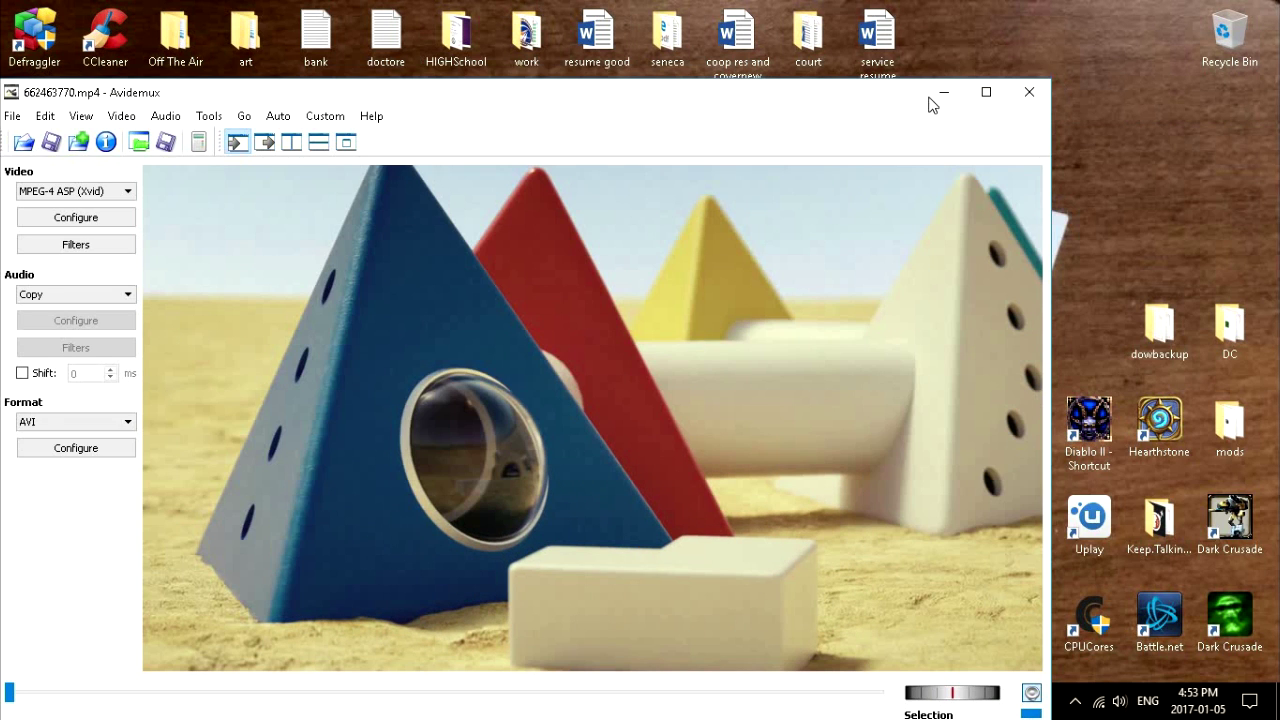
left_click(1030, 93)
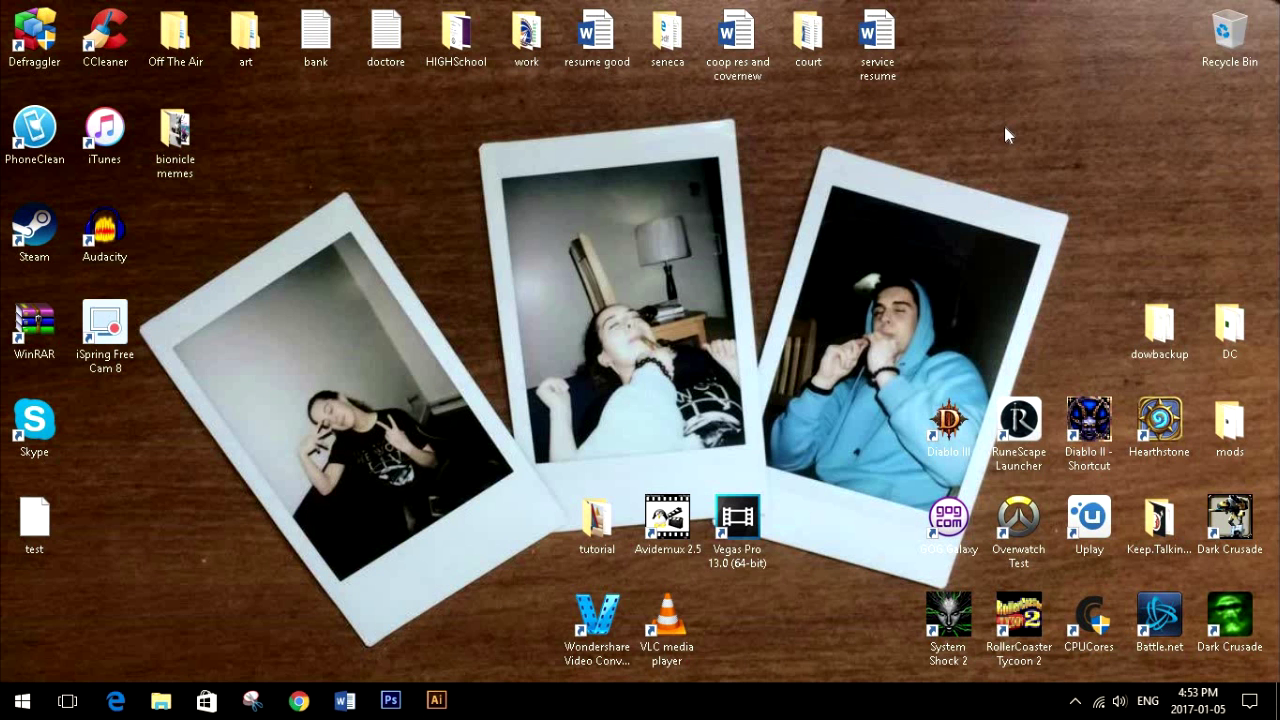
double_click(667, 522)
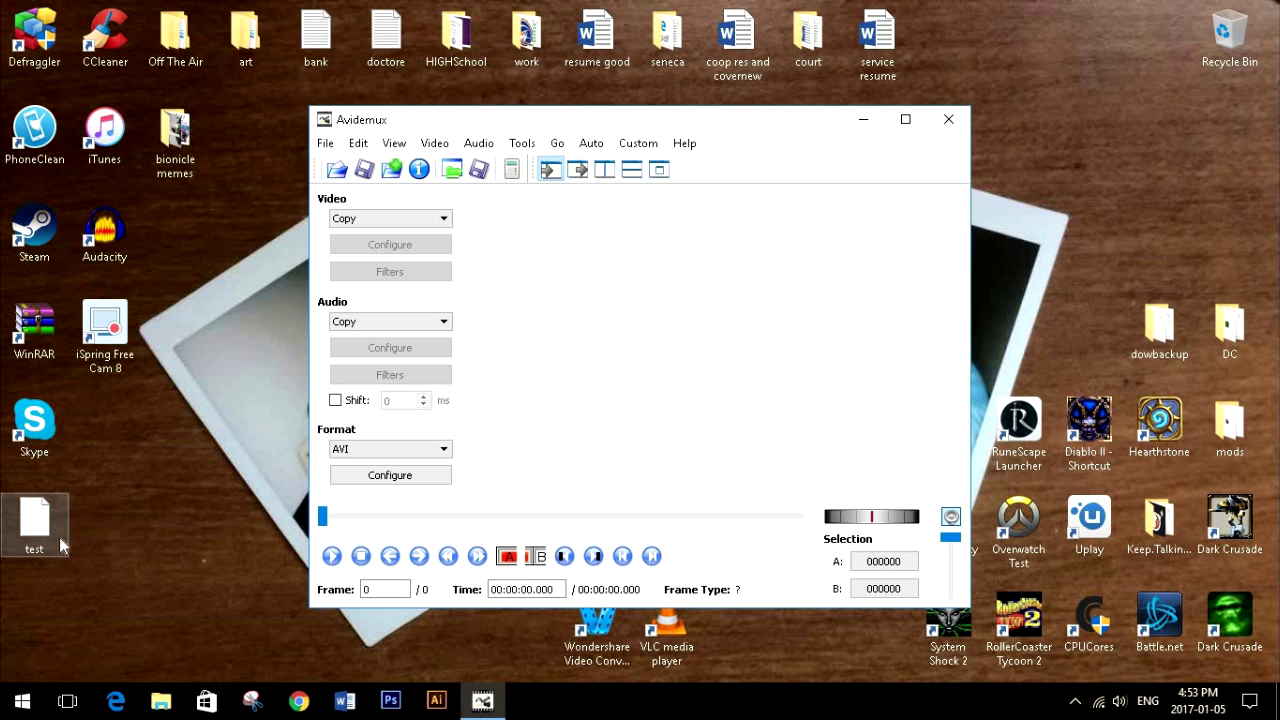
- Open the 'test' video from the Desktop and maximize the editor window
left_click(325, 143)
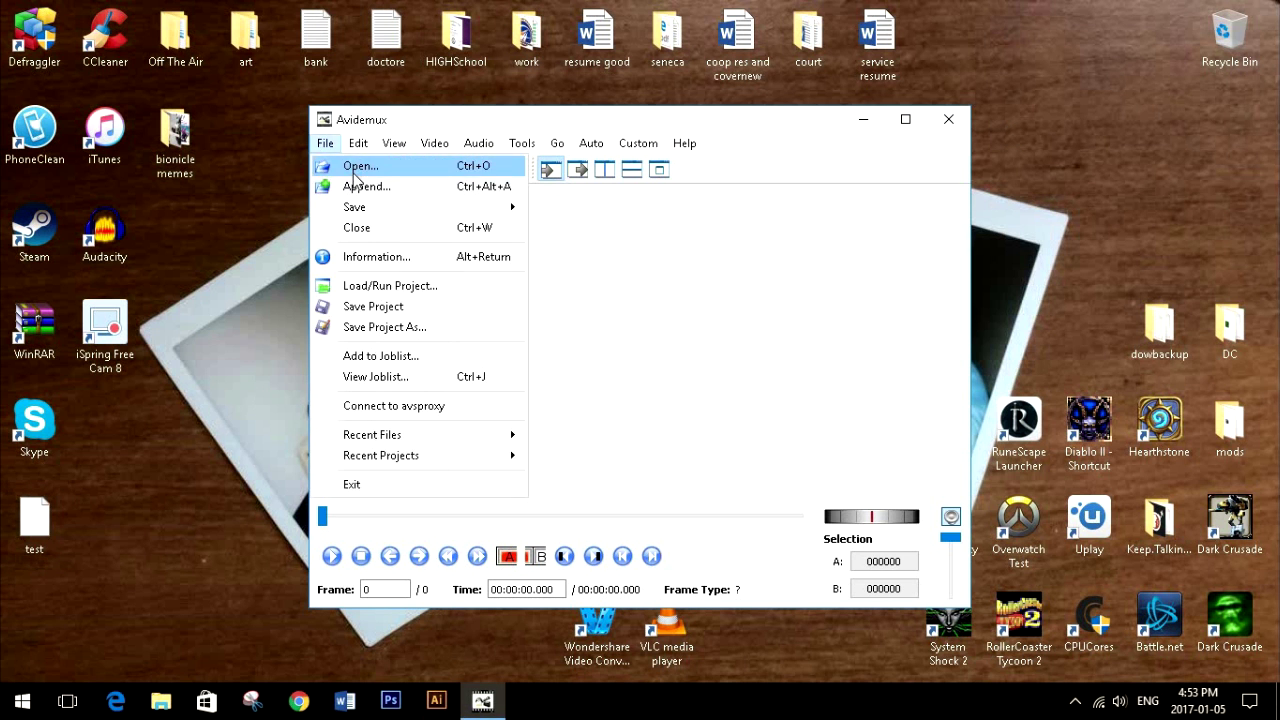
left_click(332, 164)
type("te")
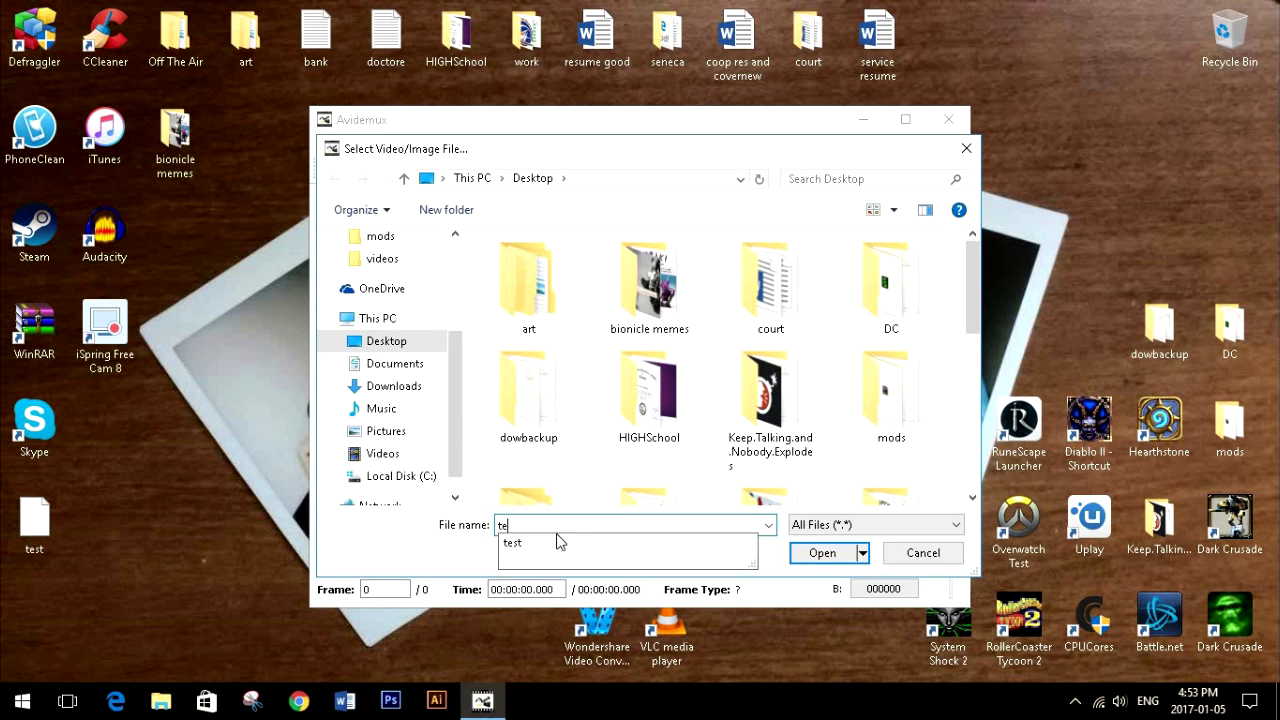
left_click(562, 556)
left_click(820, 553)
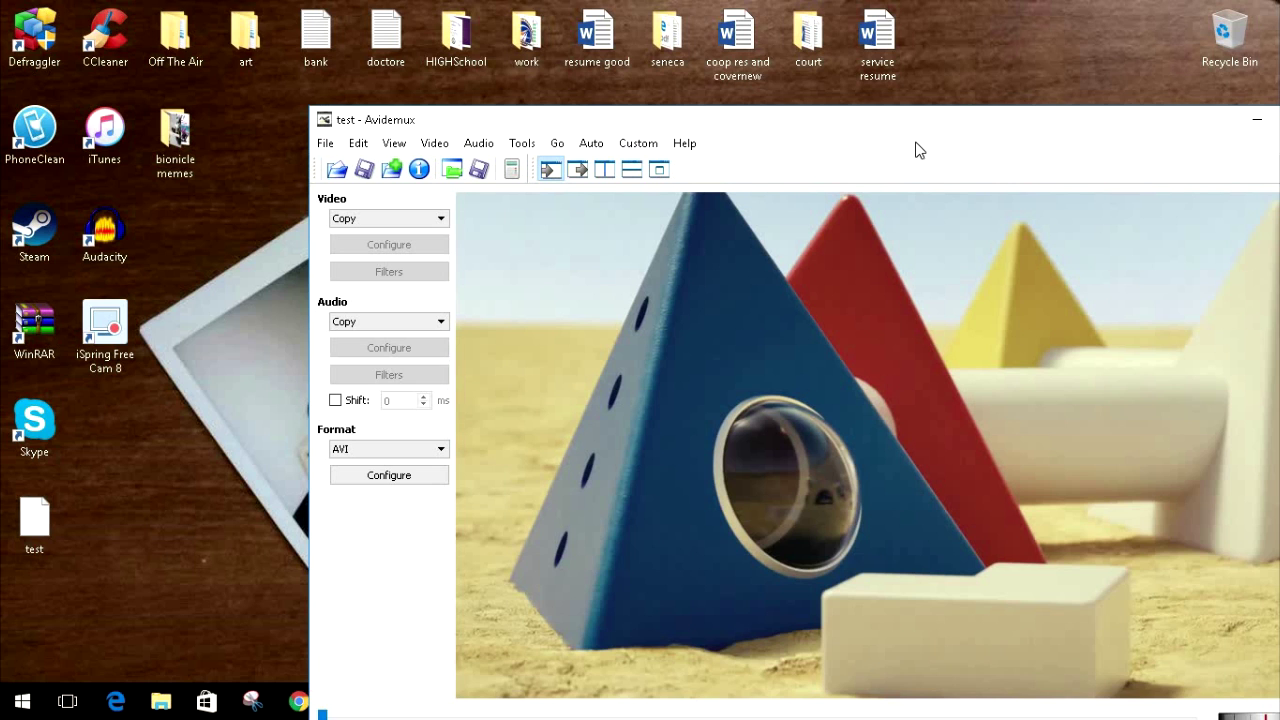
double_click(905, 124)
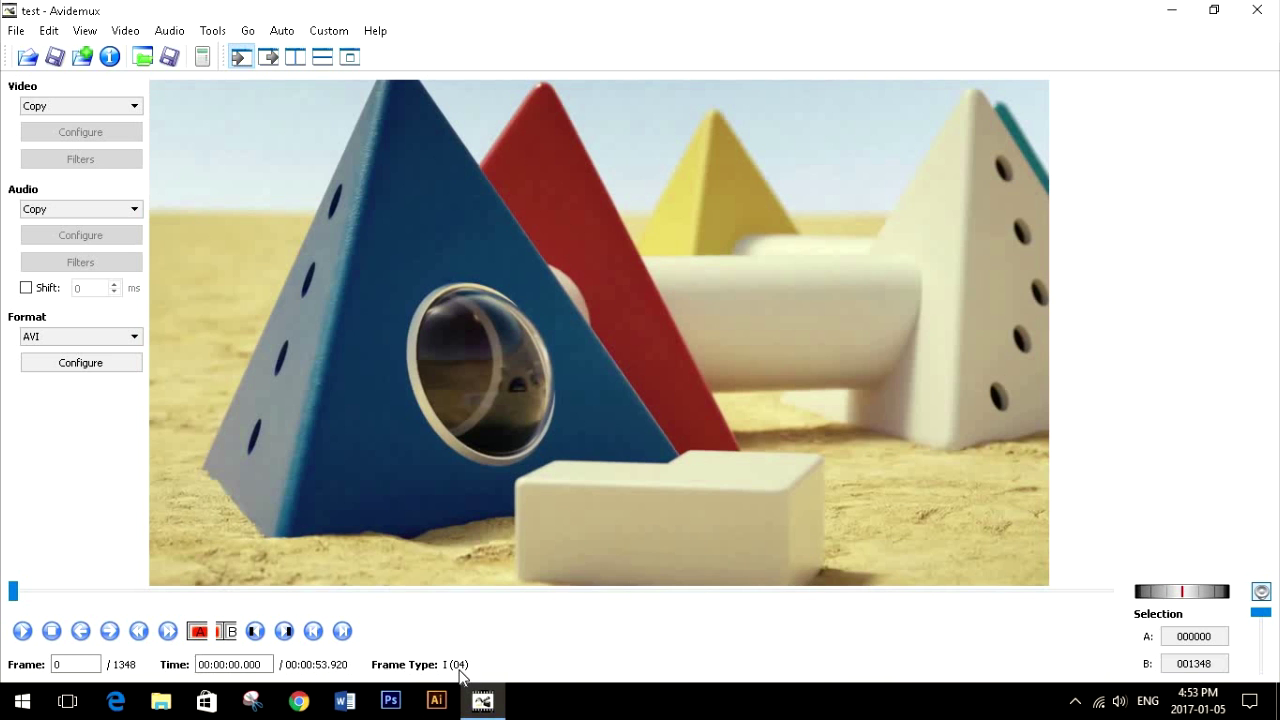
- Set marker A at frame 2 and advance to frame 3
key("Right")
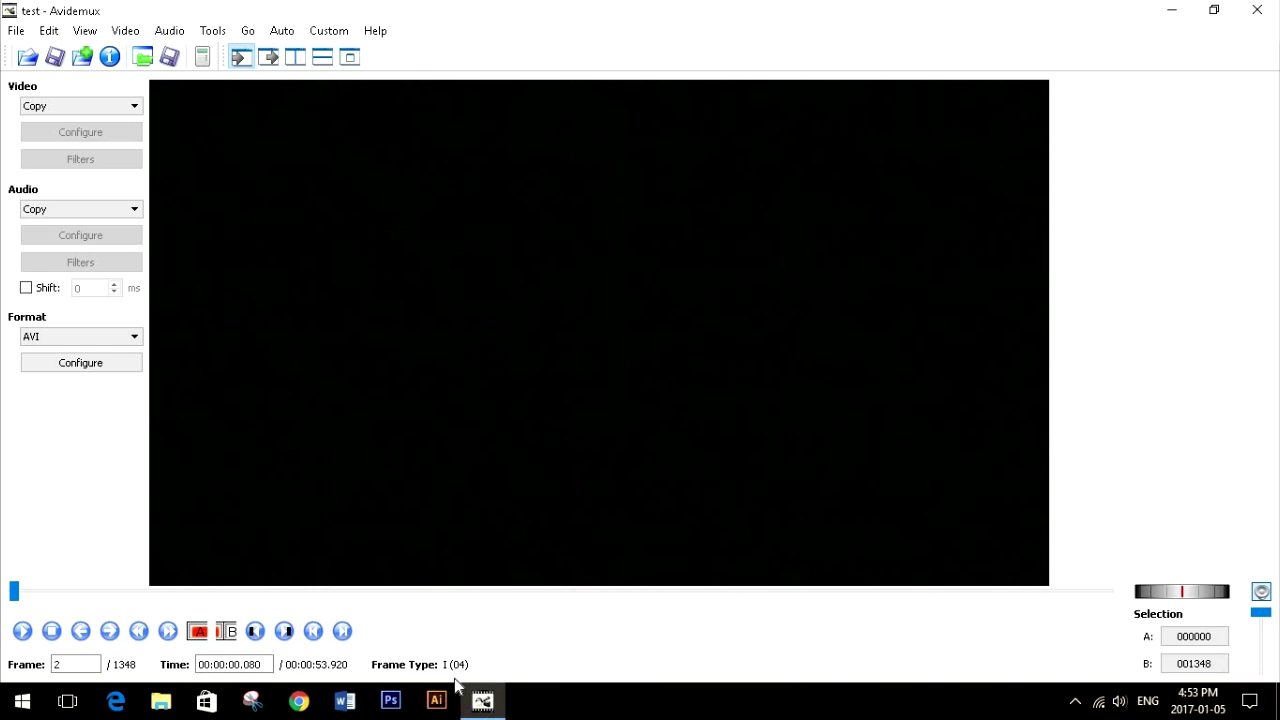
left_click(205, 638)
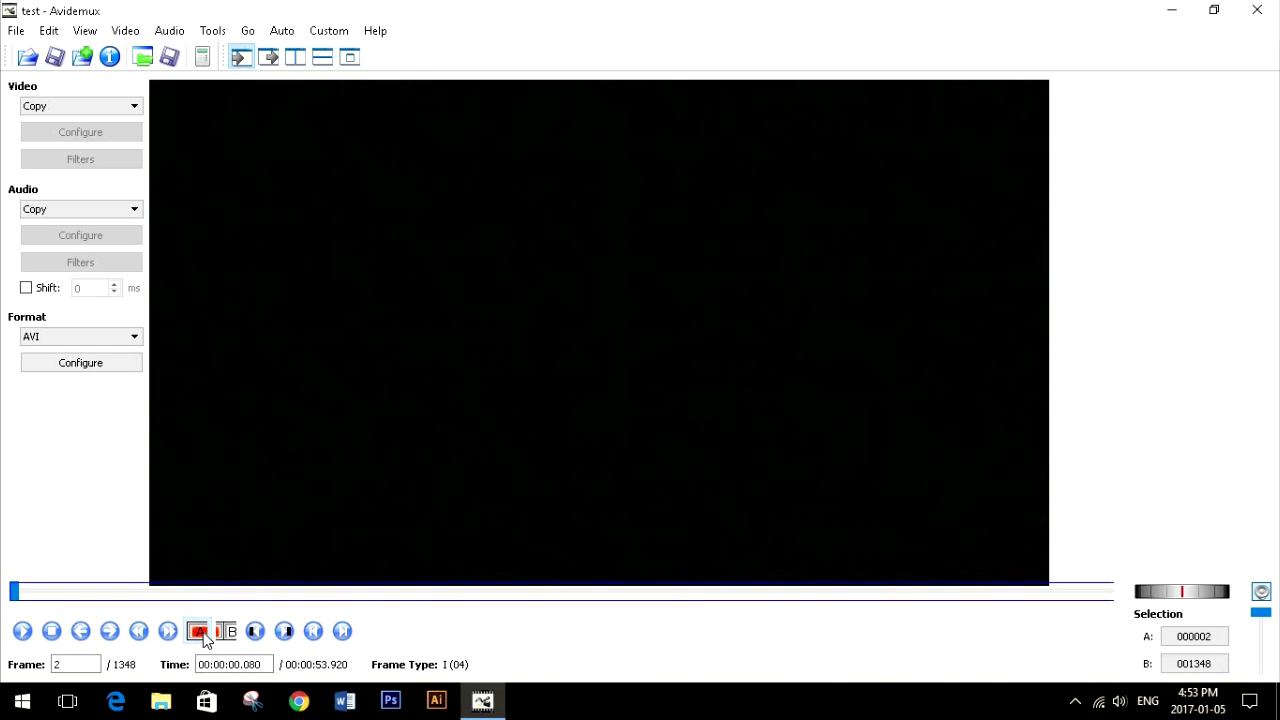
left_click(110, 632)
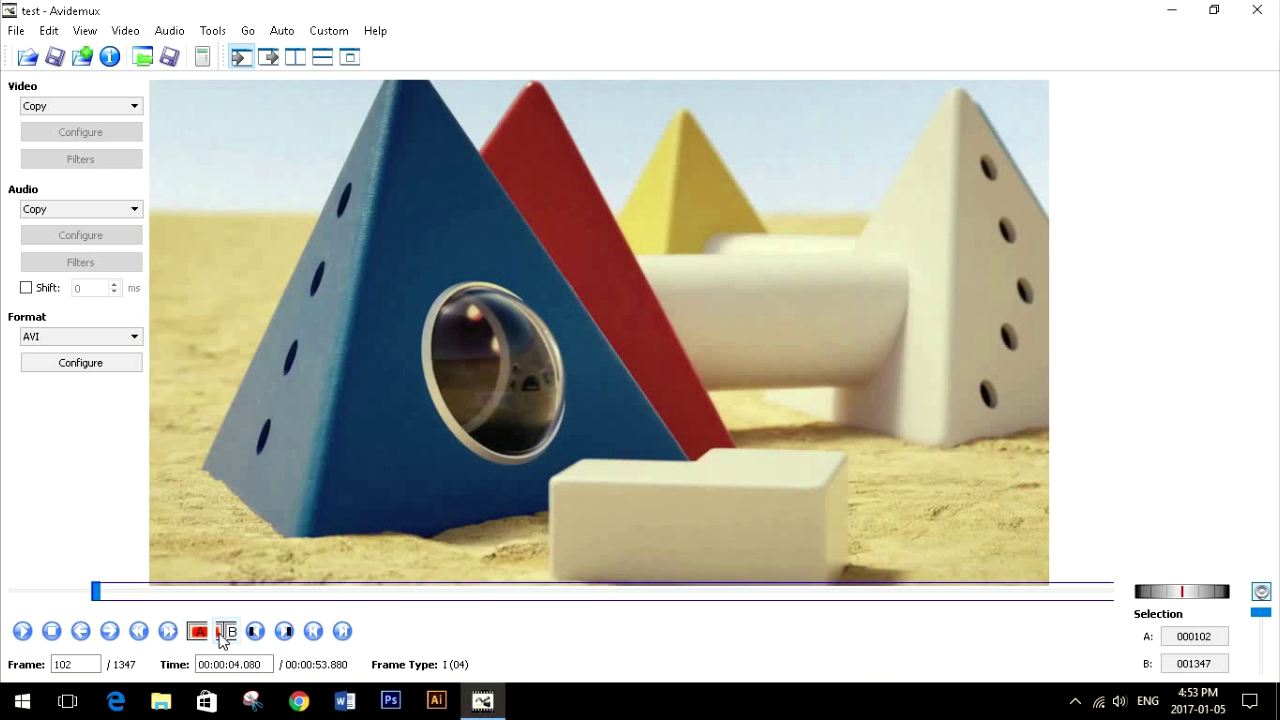
- Delete frame 102 and the single keyframes at 149 and 196
key("Right")
left_click(226, 638)
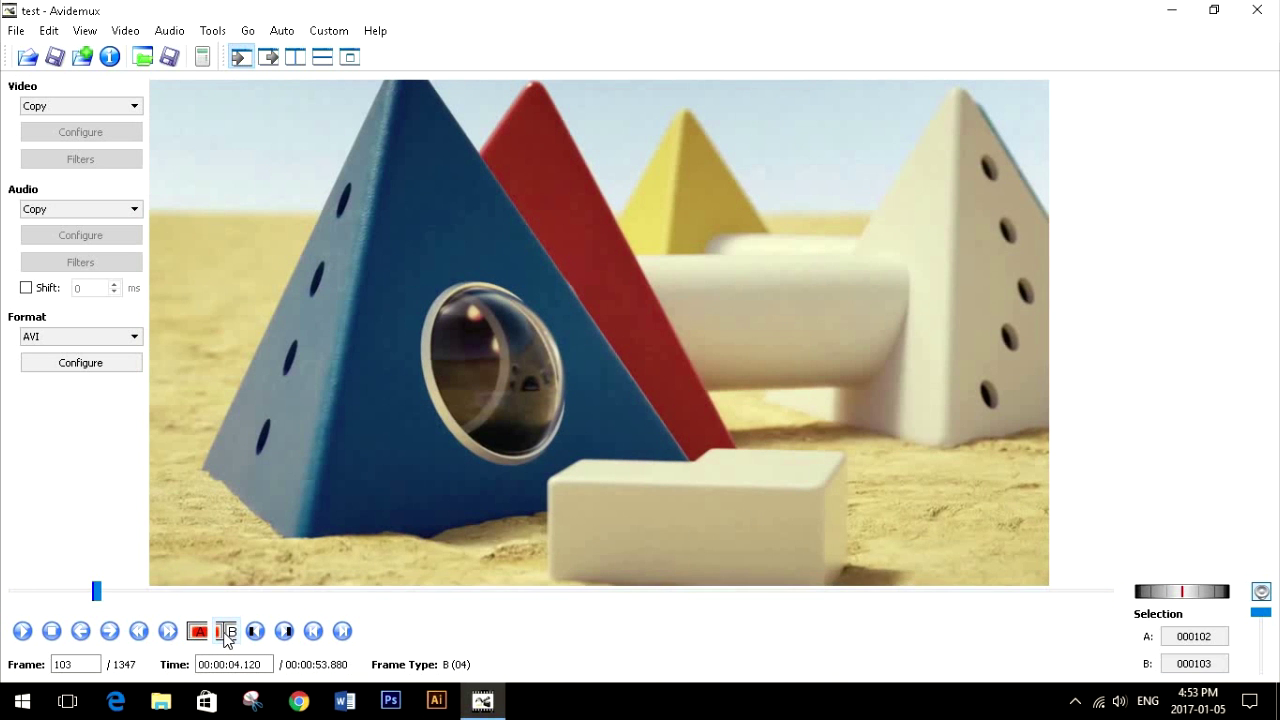
key("Delete")
key("Up")
left_click(198, 632)
key("Right")
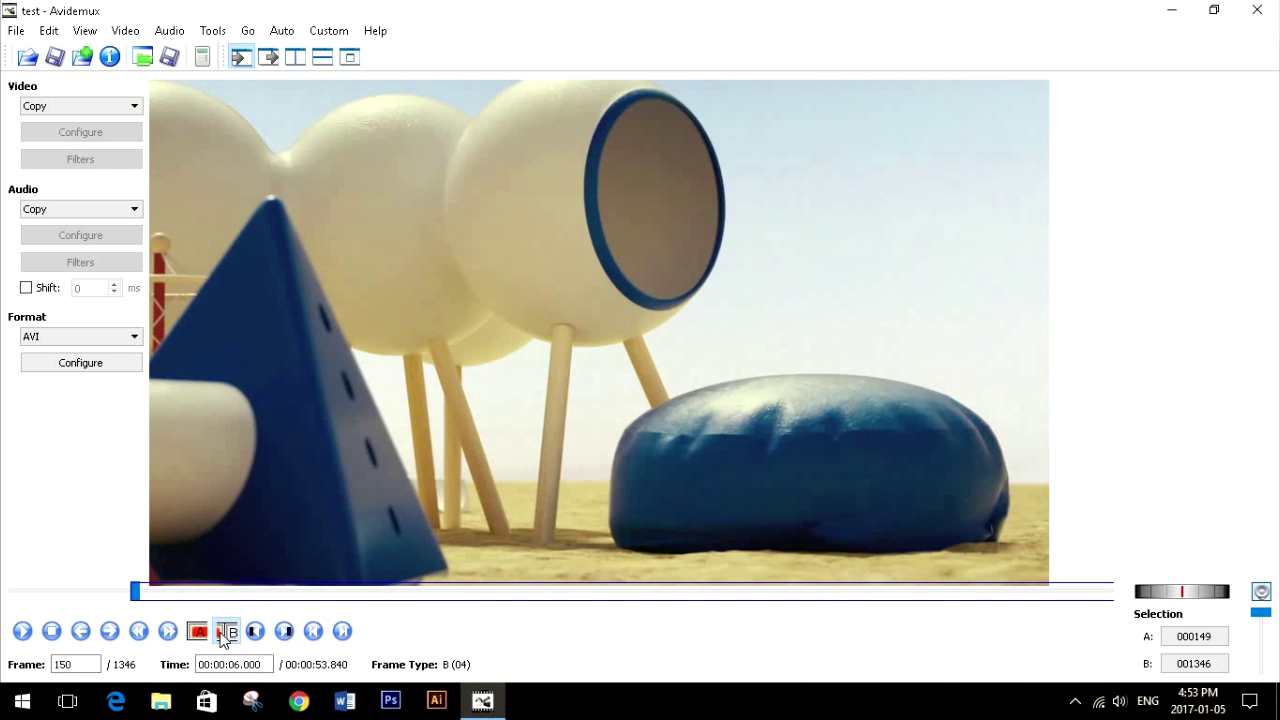
left_click(222, 632)
key("Delete")
key("Up")
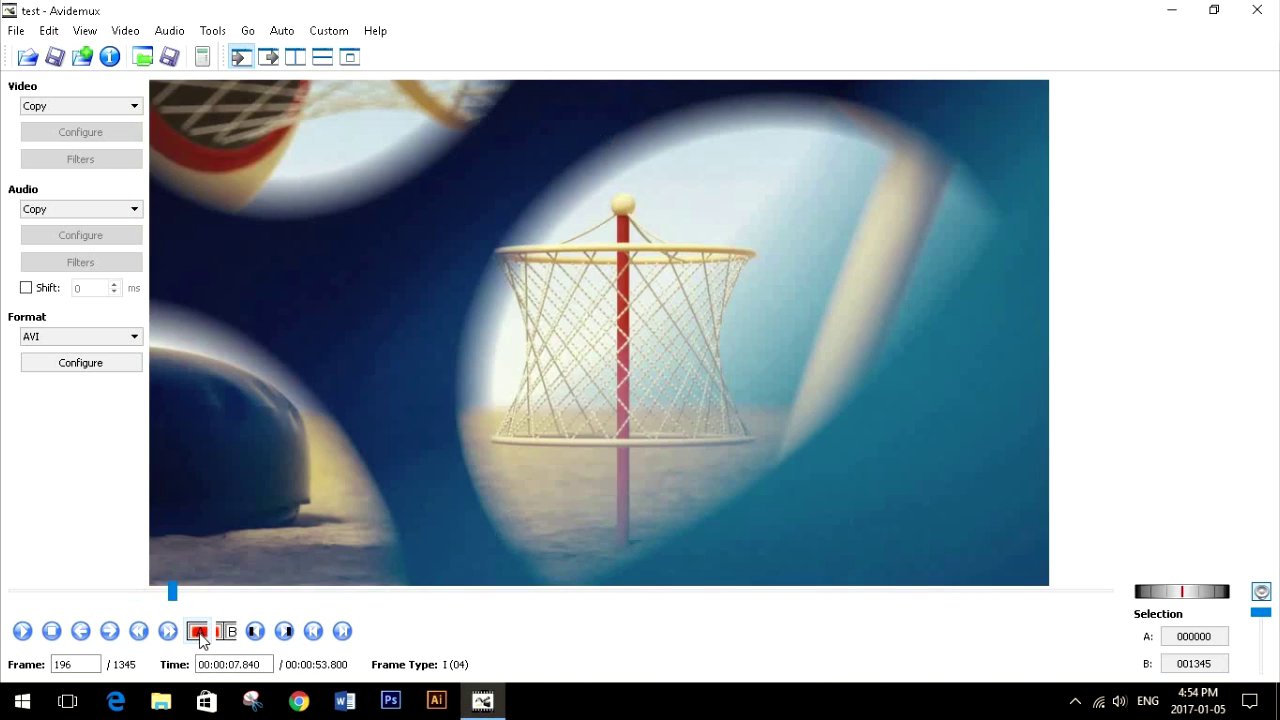
left_click(198, 632)
key("Right")
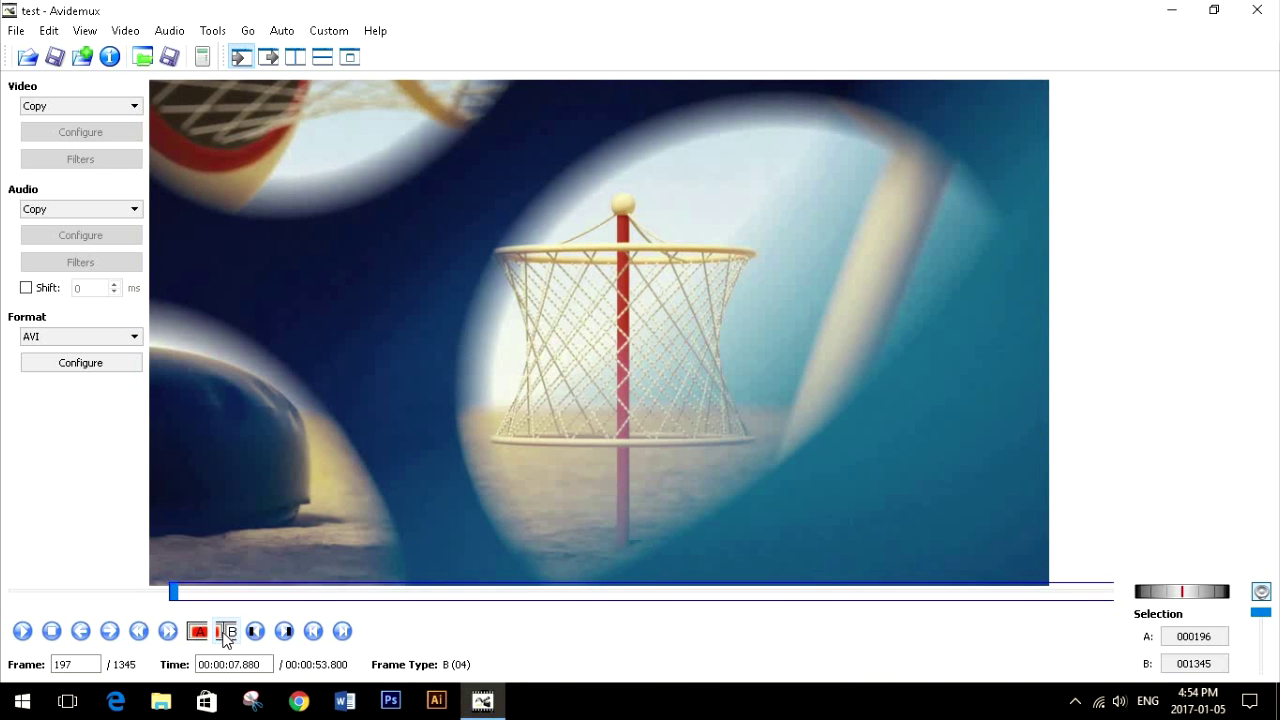
left_click(226, 632)
key("Delete")
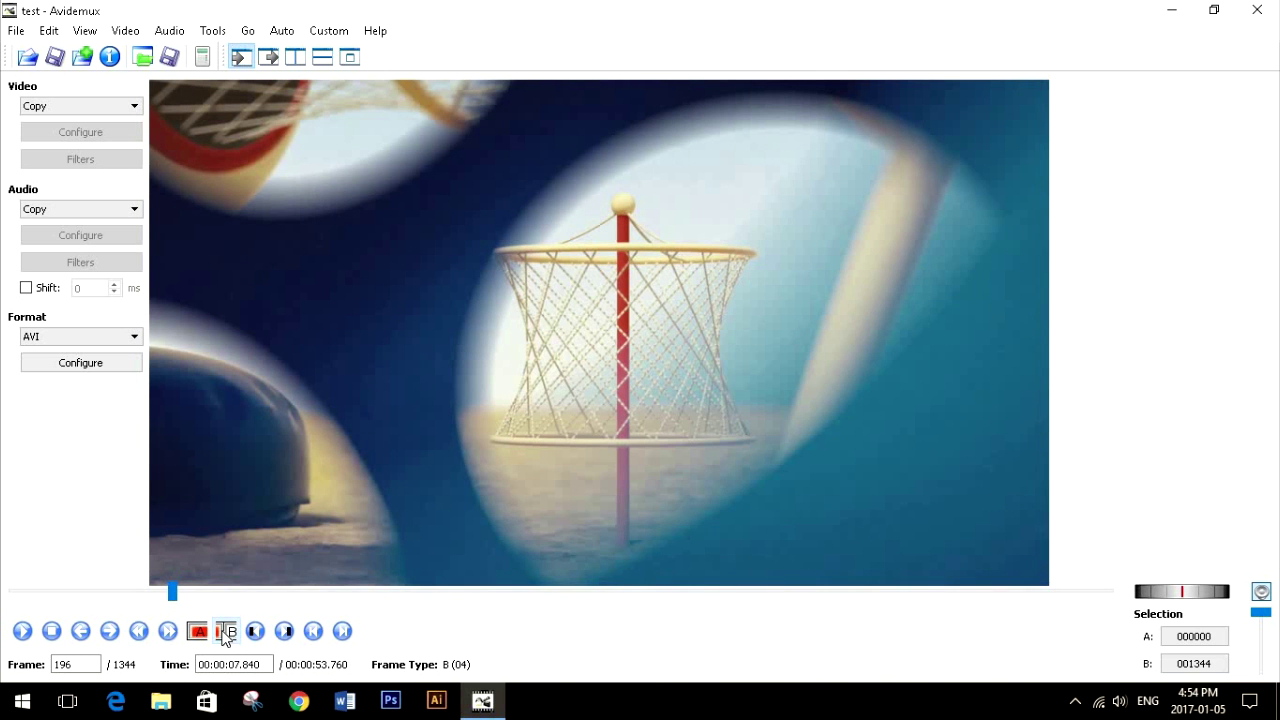
- Delete the single keyframes at 243, 290 and 337
key("Up")
key("bracketleft")
key("Right")
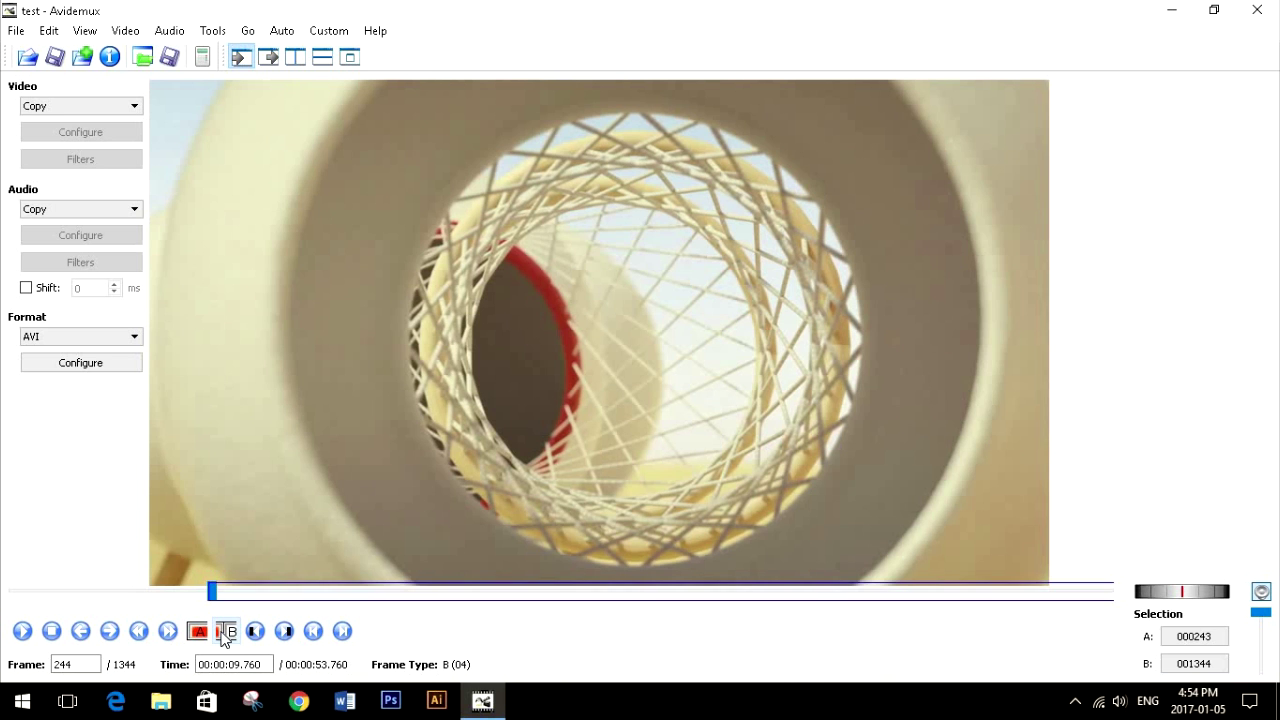
left_click(226, 632)
key("Delete")
key("Up")
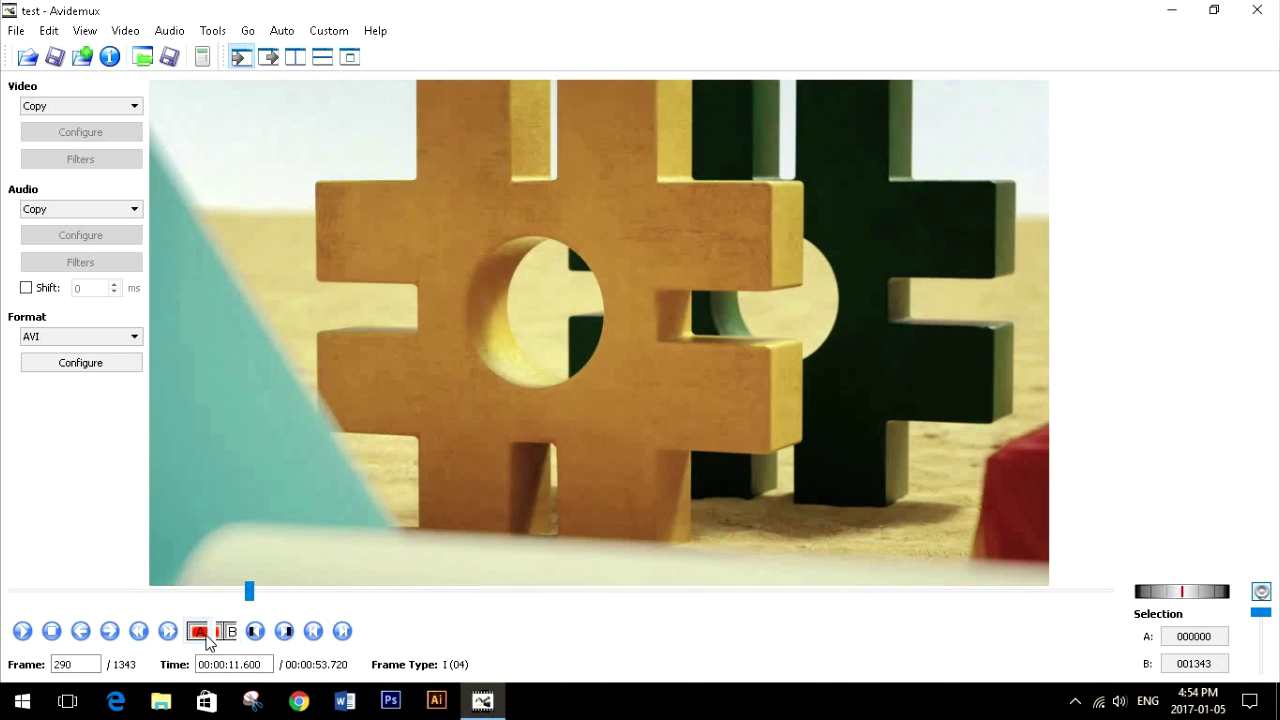
key("bracketleft")
key("Right")
left_click(226, 632)
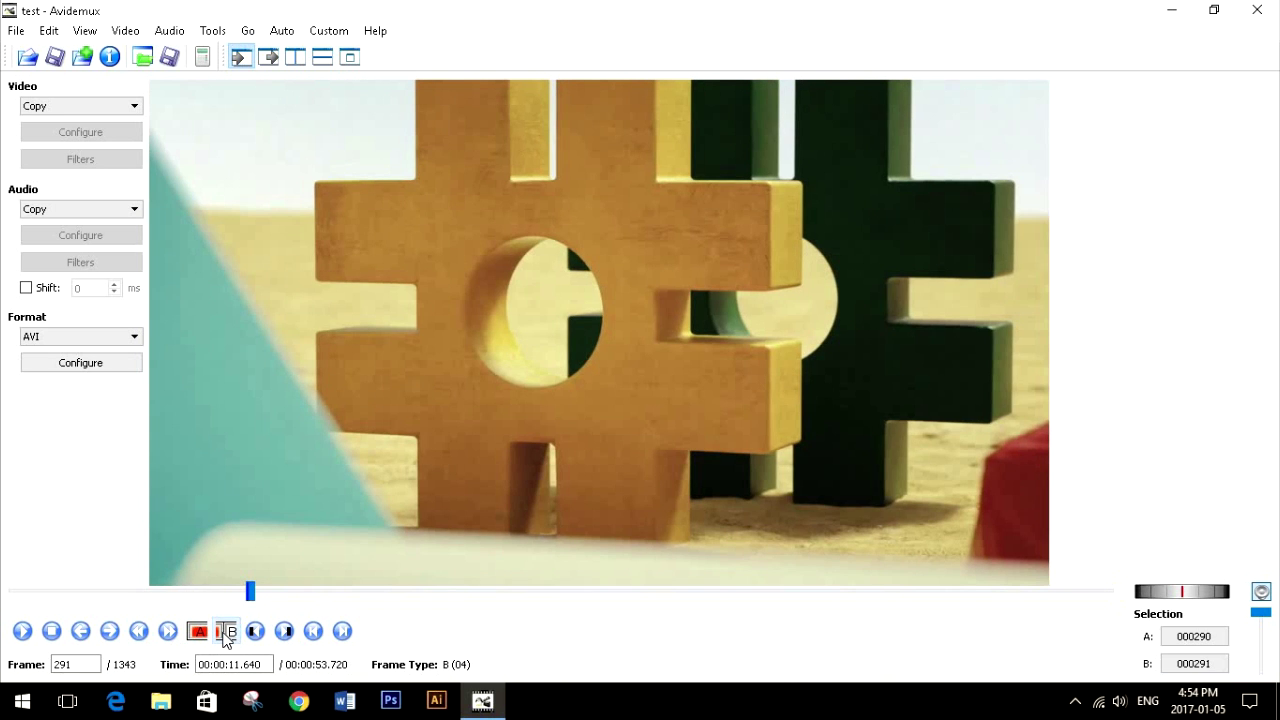
key("Delete")
key("Up")
key("bracketleft")
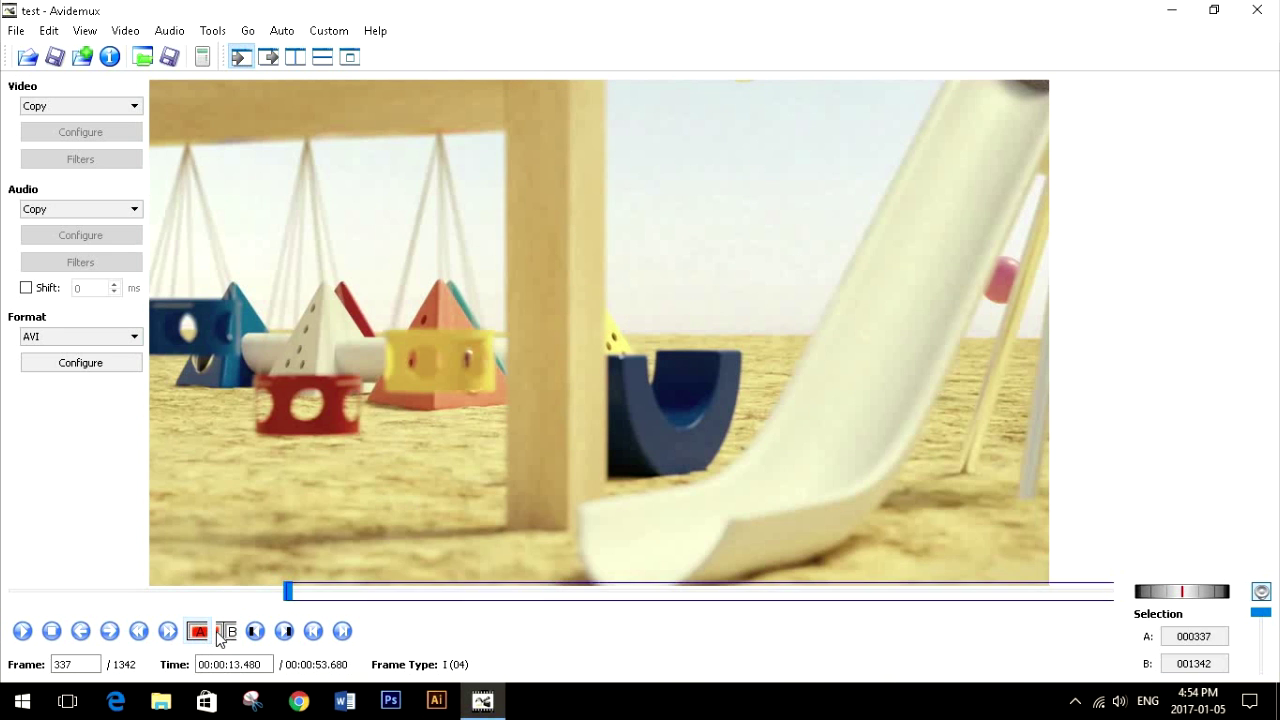
key("Right")
left_click(224, 634)
key("Delete")
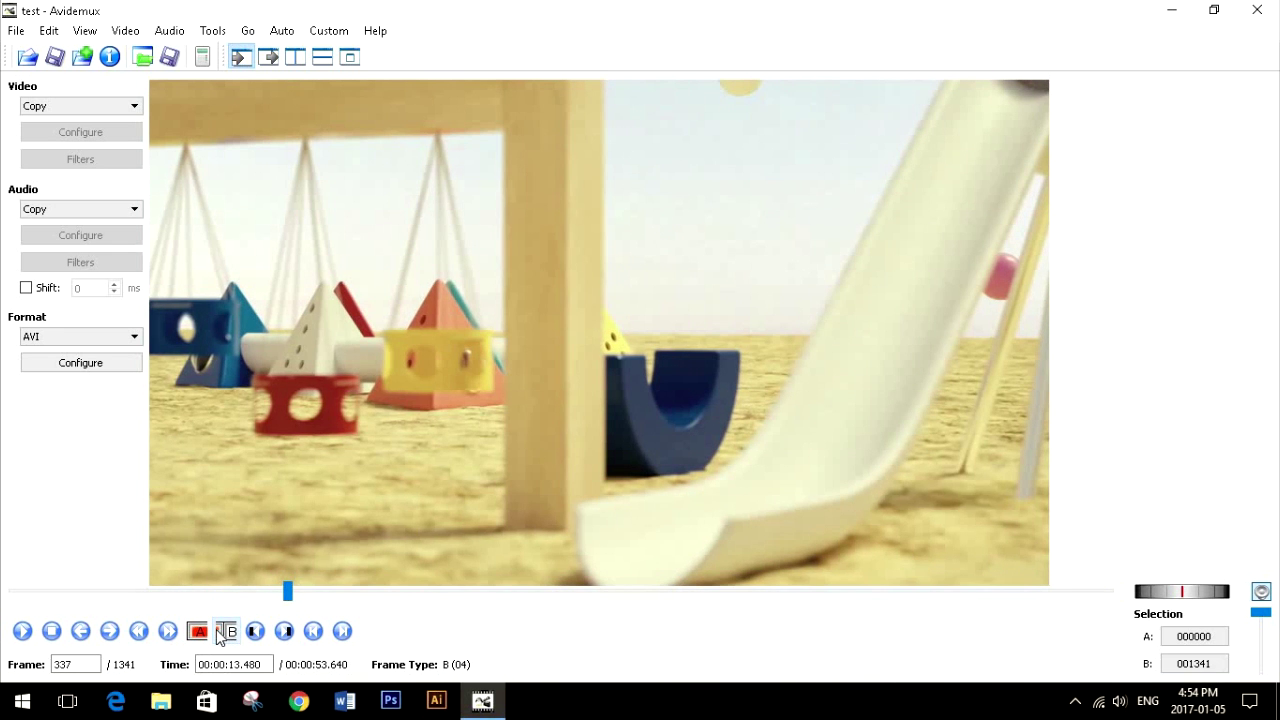
- Delete the single keyframes at 384 and 414
key("Up")
left_click(205, 634)
key("Right")
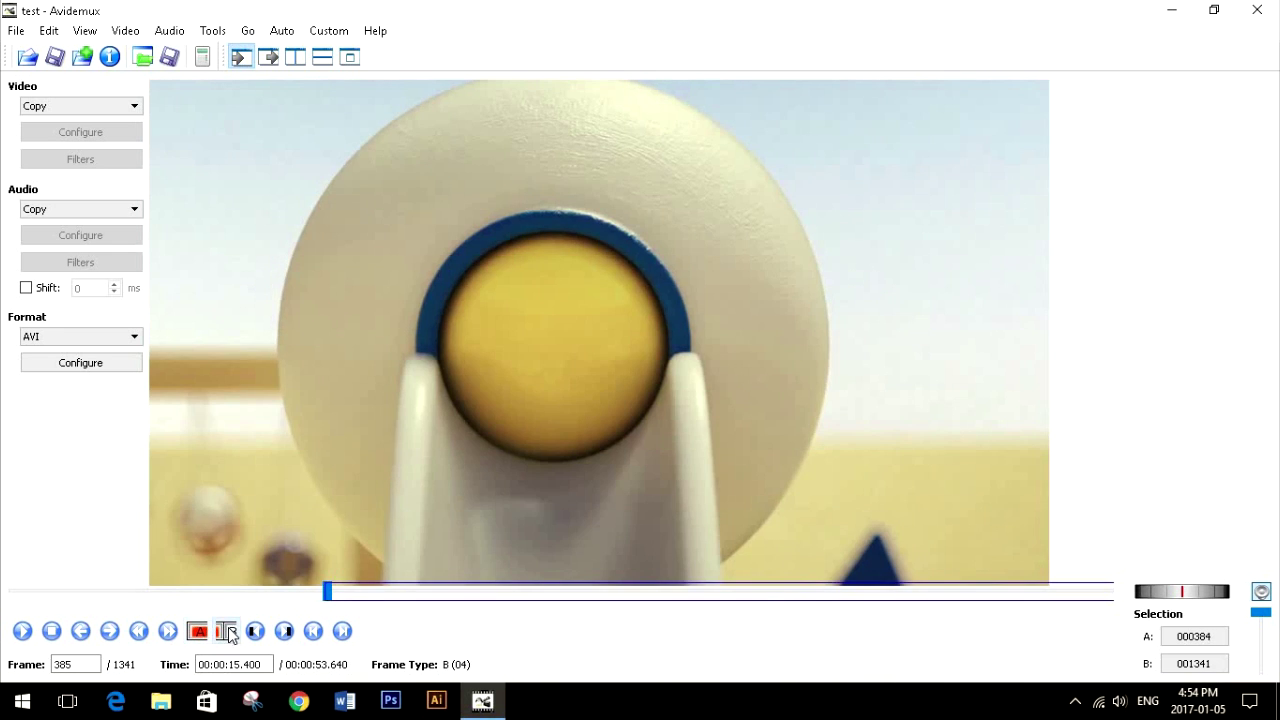
left_click(228, 634)
key("Delete")
key("Up")
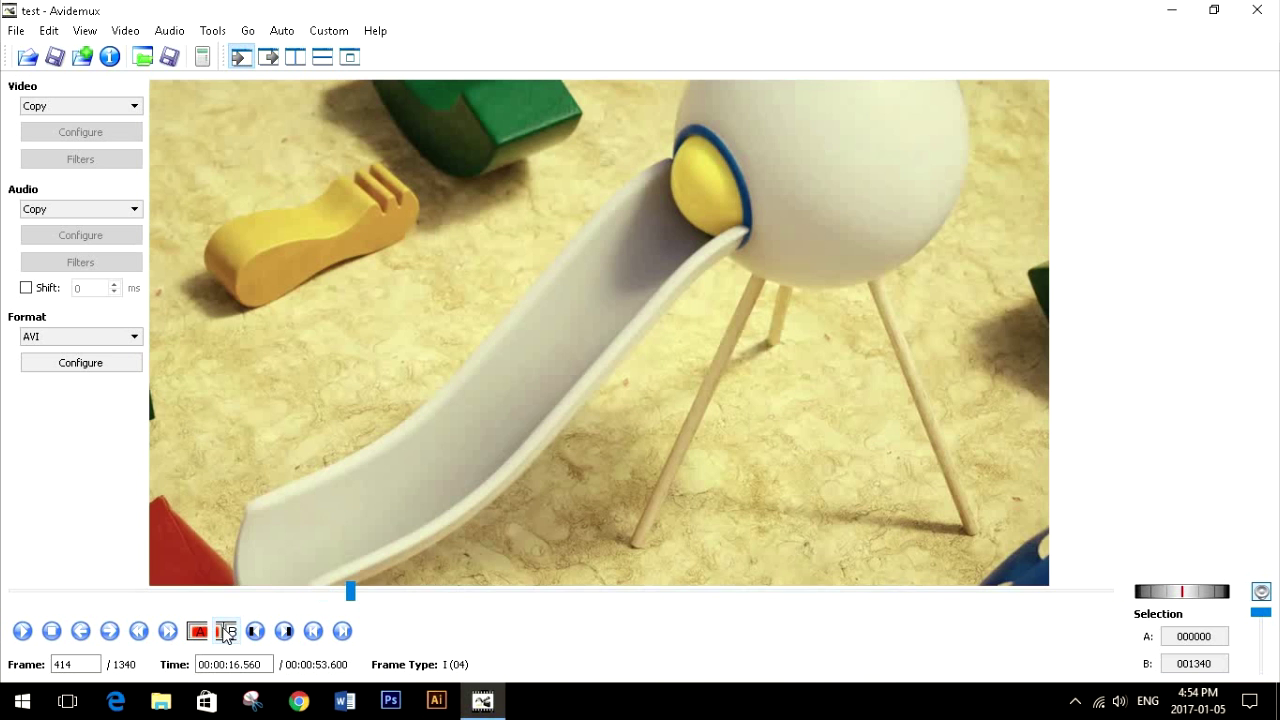
left_click(197, 631)
key("Right")
left_click(228, 631)
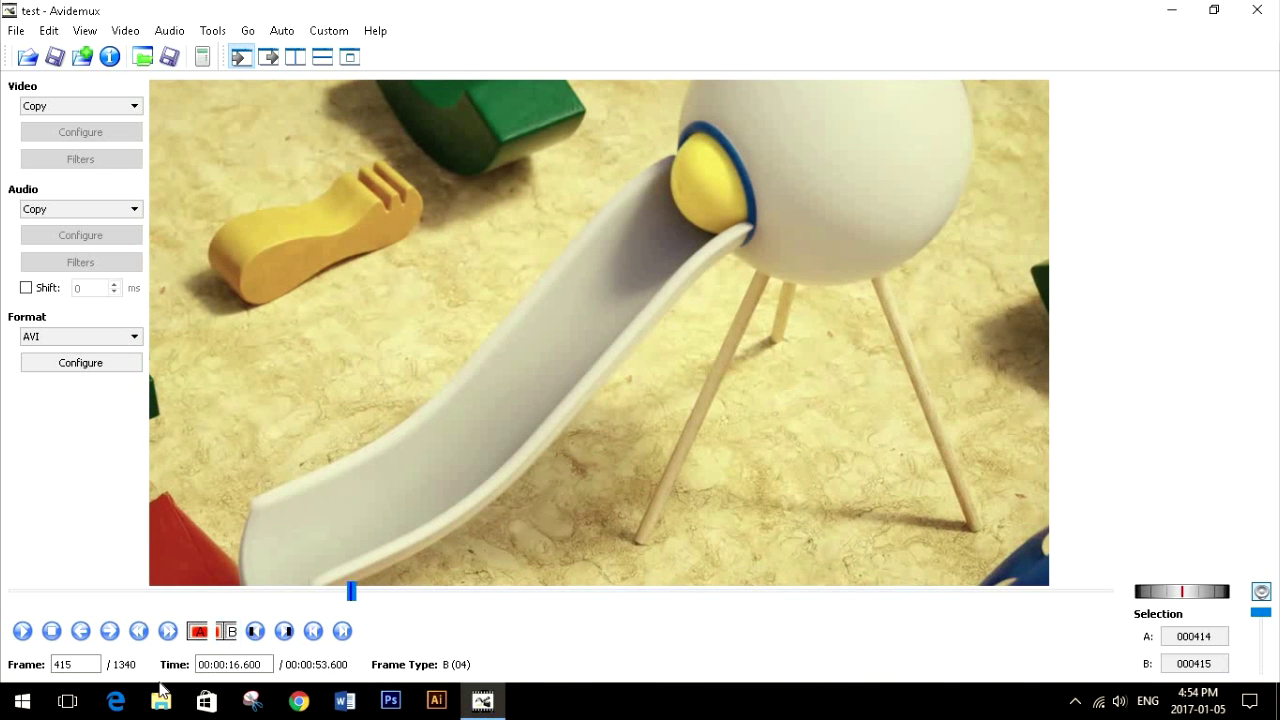
key("Delete")
- Delete the single keyframes at 566 and 617
key("Up")
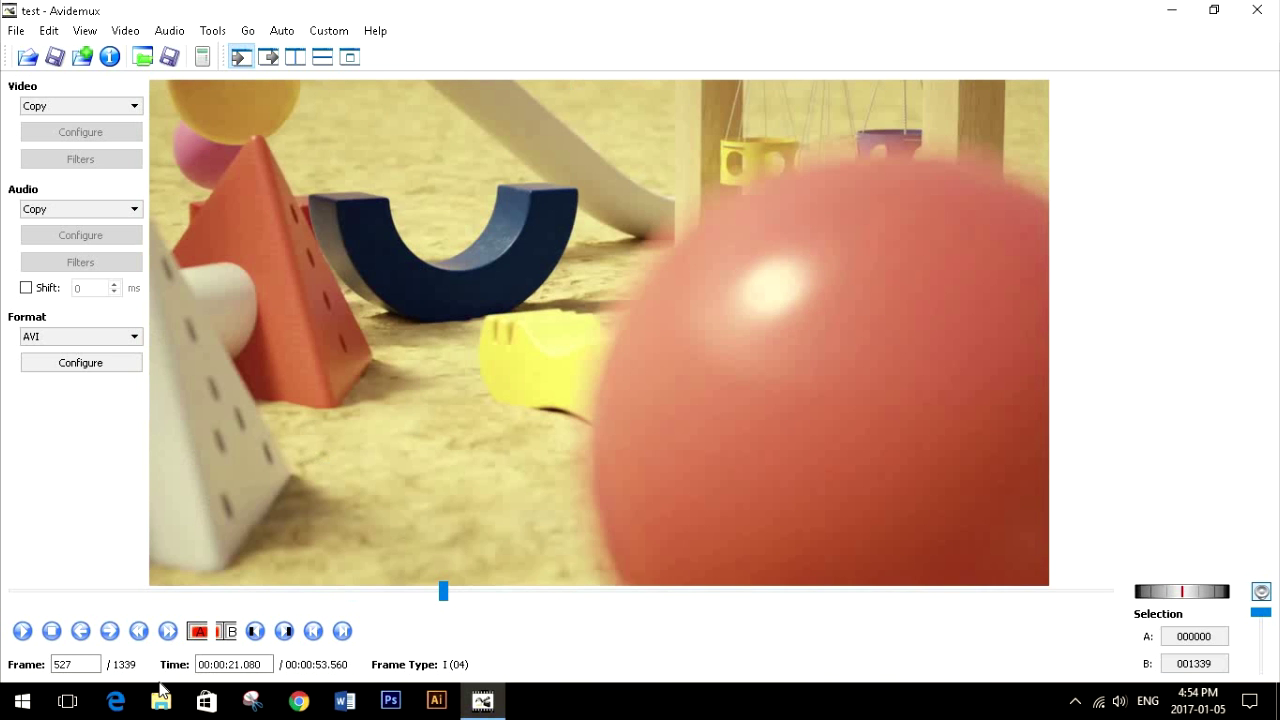
left_click(203, 633)
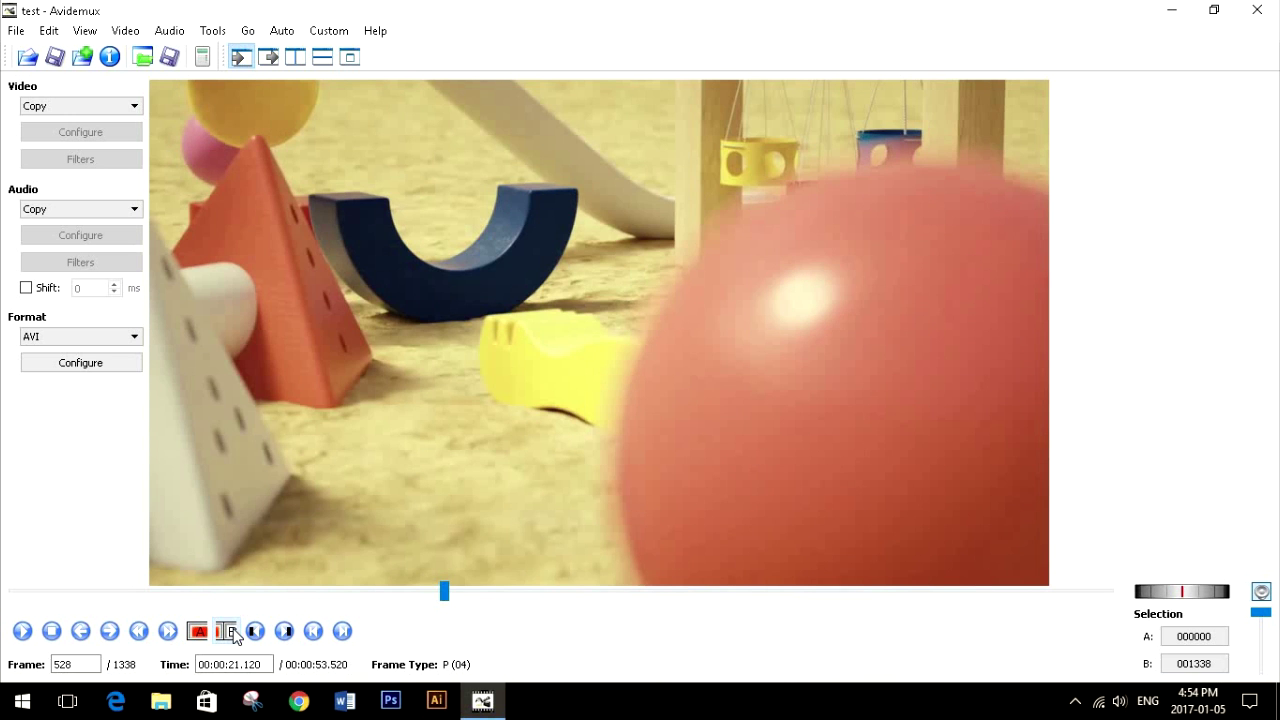
key("Up")
left_click(198, 632)
key("Right")
left_click(225, 633)
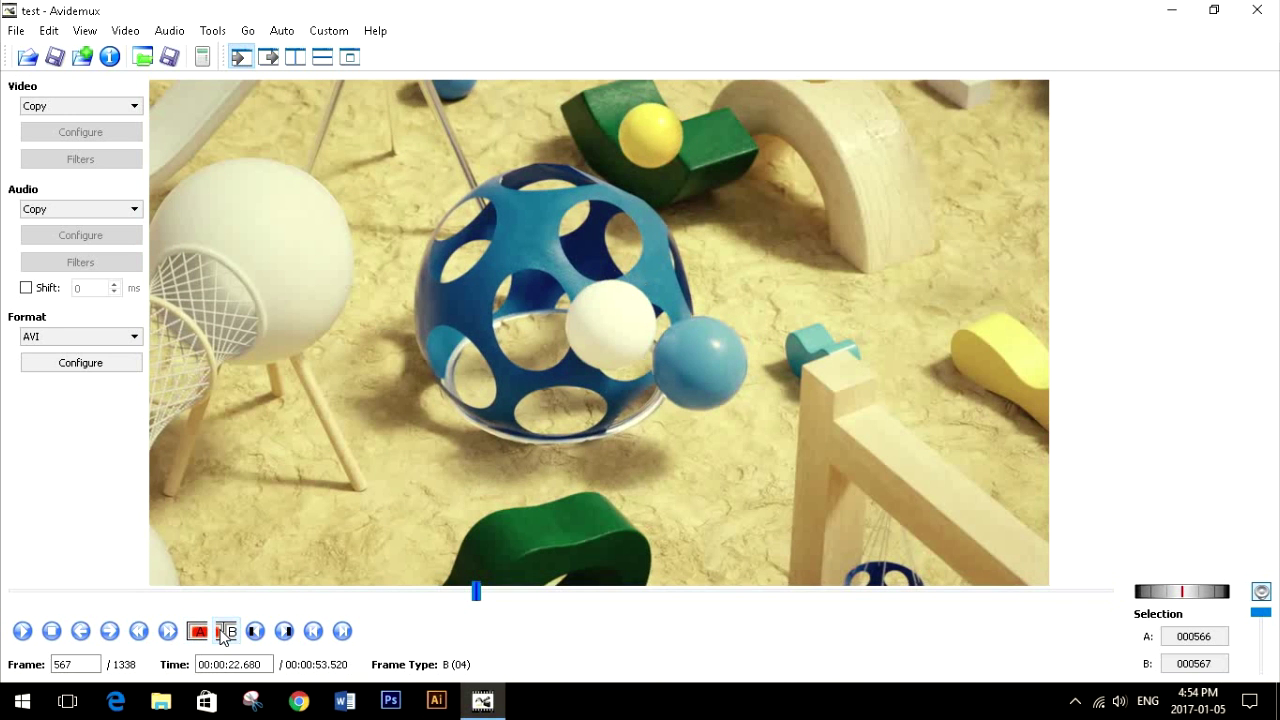
key("Delete")
key("Up")
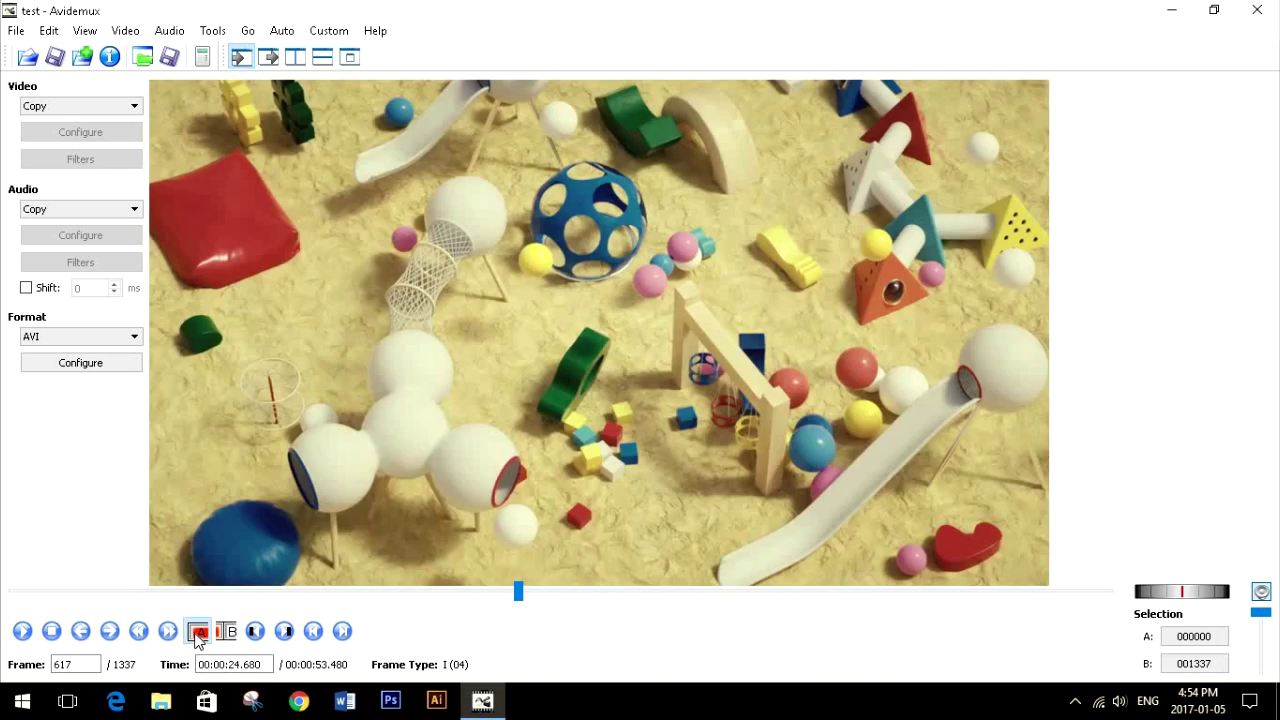
key("bracketleft")
key("Right")
left_click(225, 632)
key("Delete")
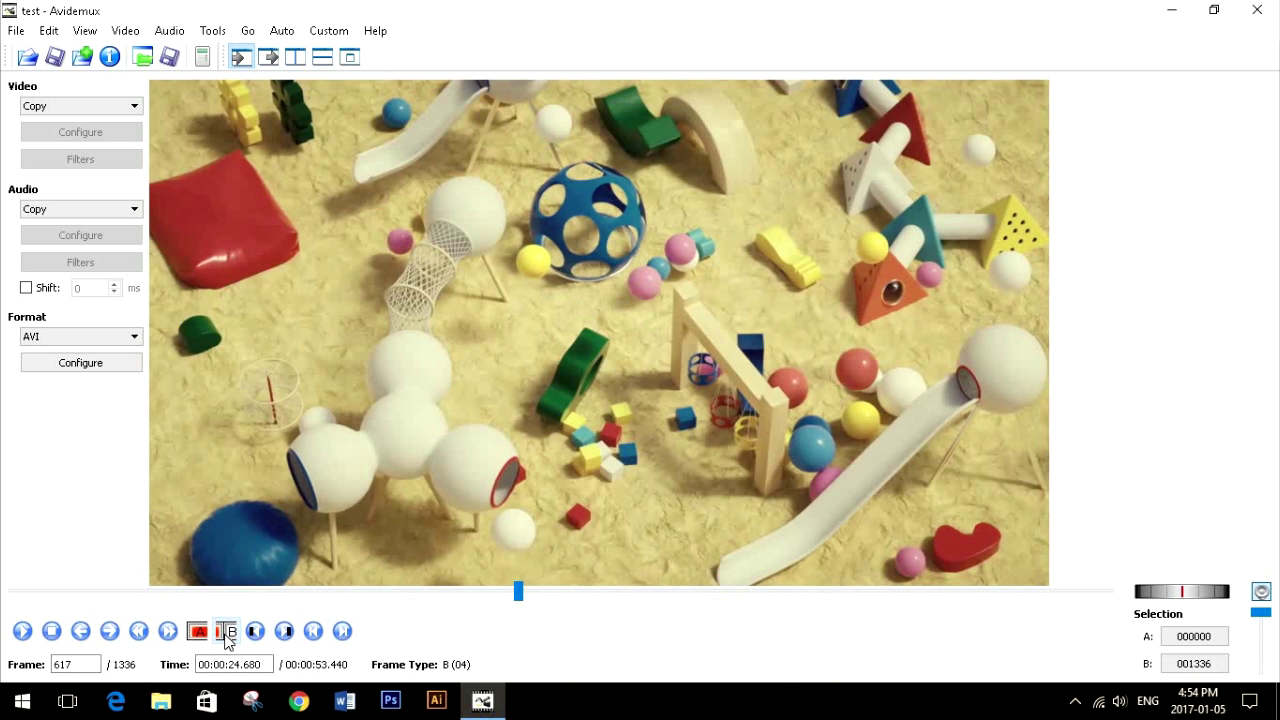
- Delete the single keyframes at 666 and 685
key("Up")
left_click(199, 633)
key("Right")
left_click(225, 633)
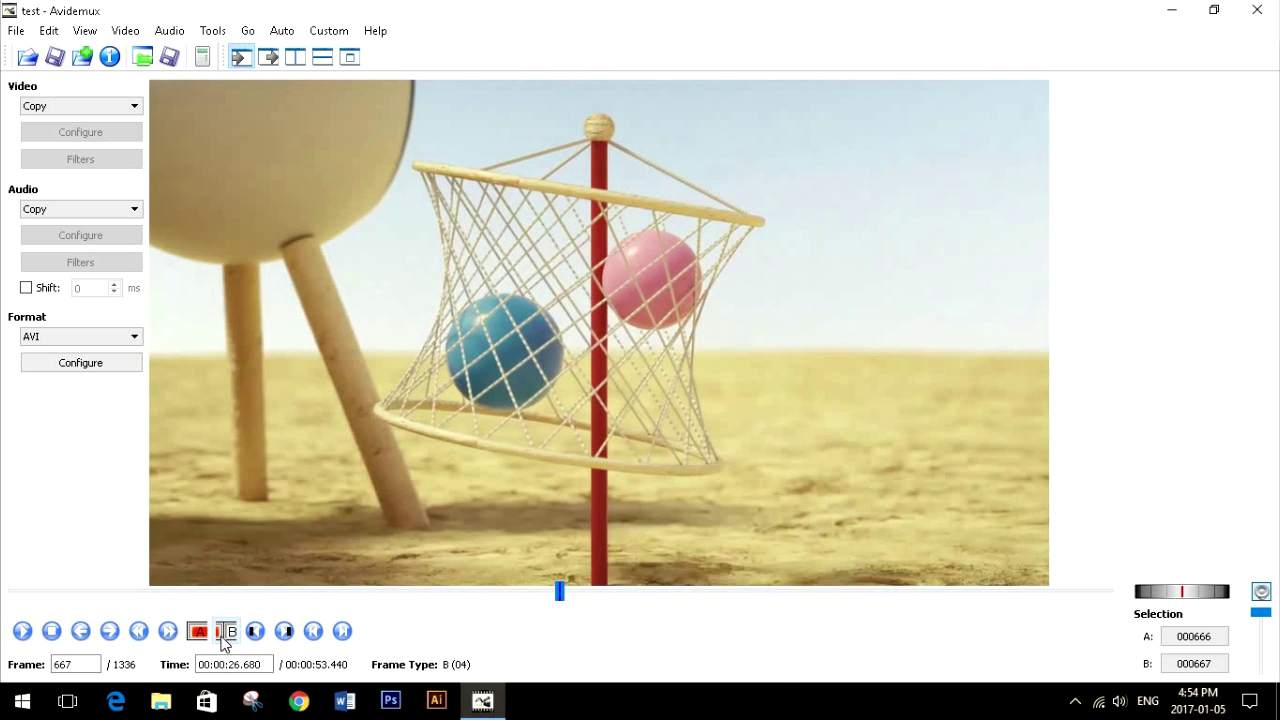
key("Delete")
key("Up")
left_click(199, 633)
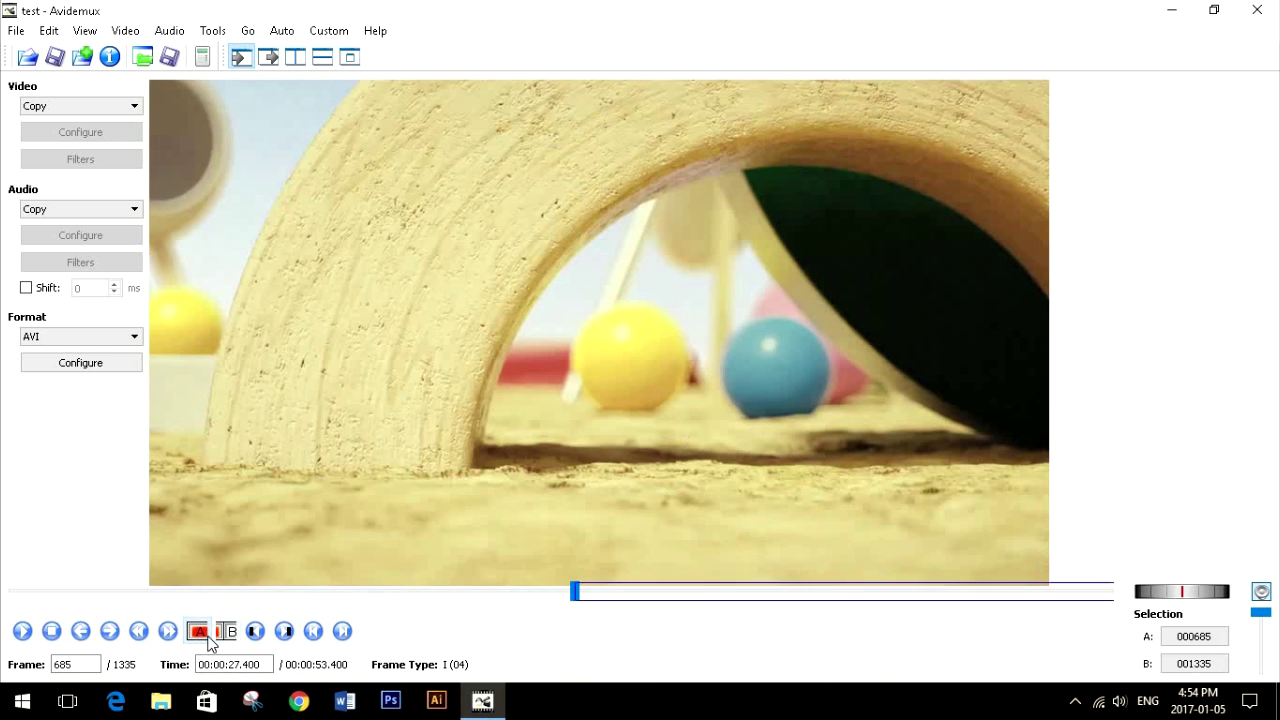
key("Right")
left_click(226, 632)
key("Delete")
- Delete keyframe 704 and the remaining marked ranges, leaving the clip at 983 frames
key("Up")
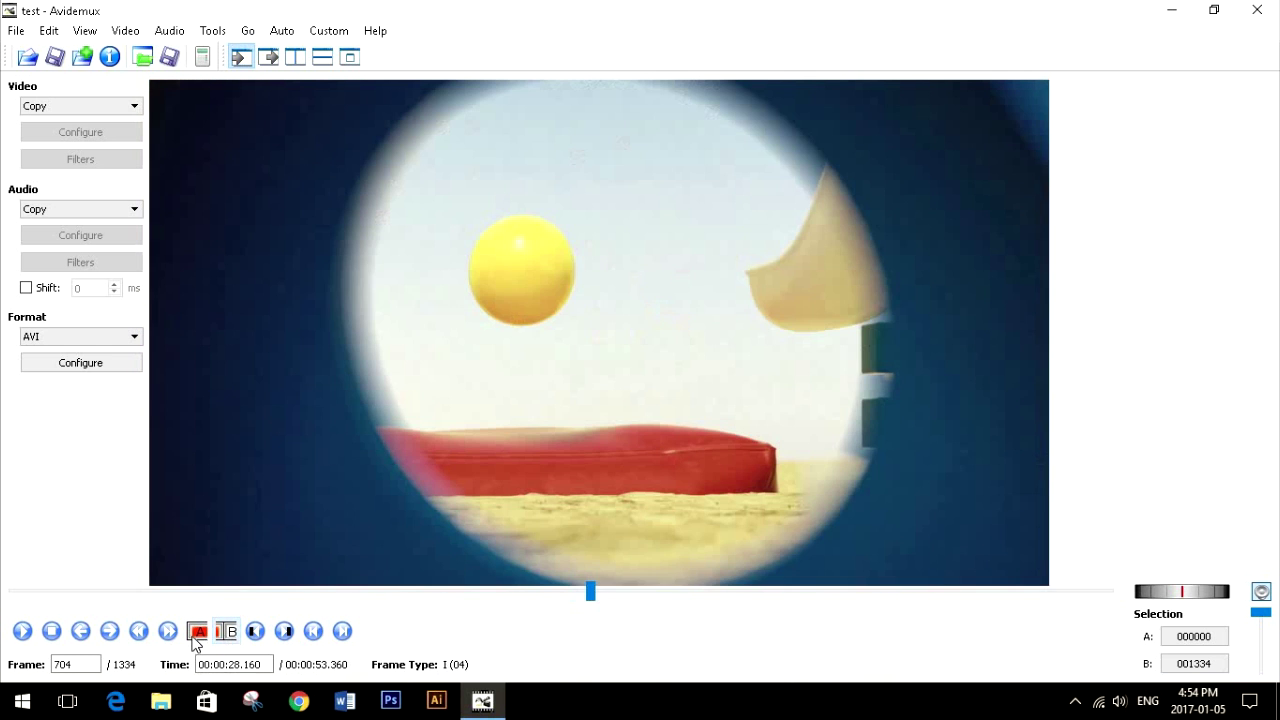
left_click(199, 633)
key("Right")
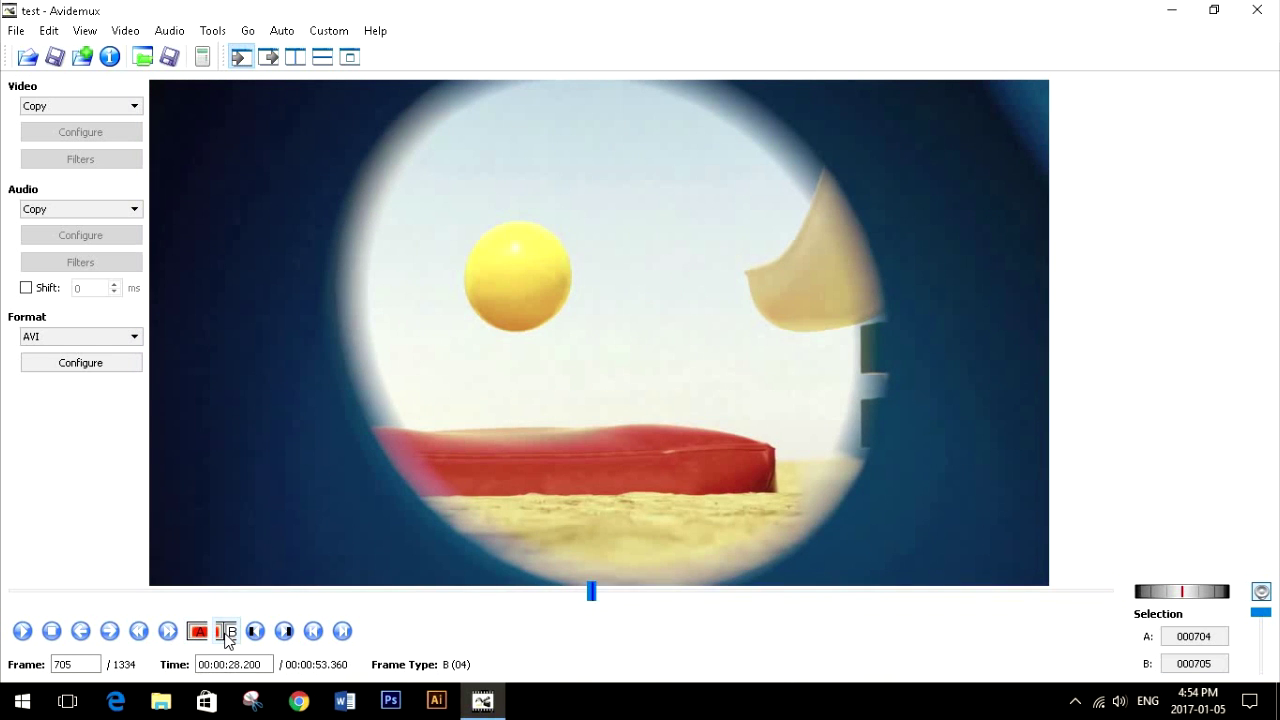
key("Delete")
key("Up")
left_click(197, 631)
key("Right")
left_click(226, 631)
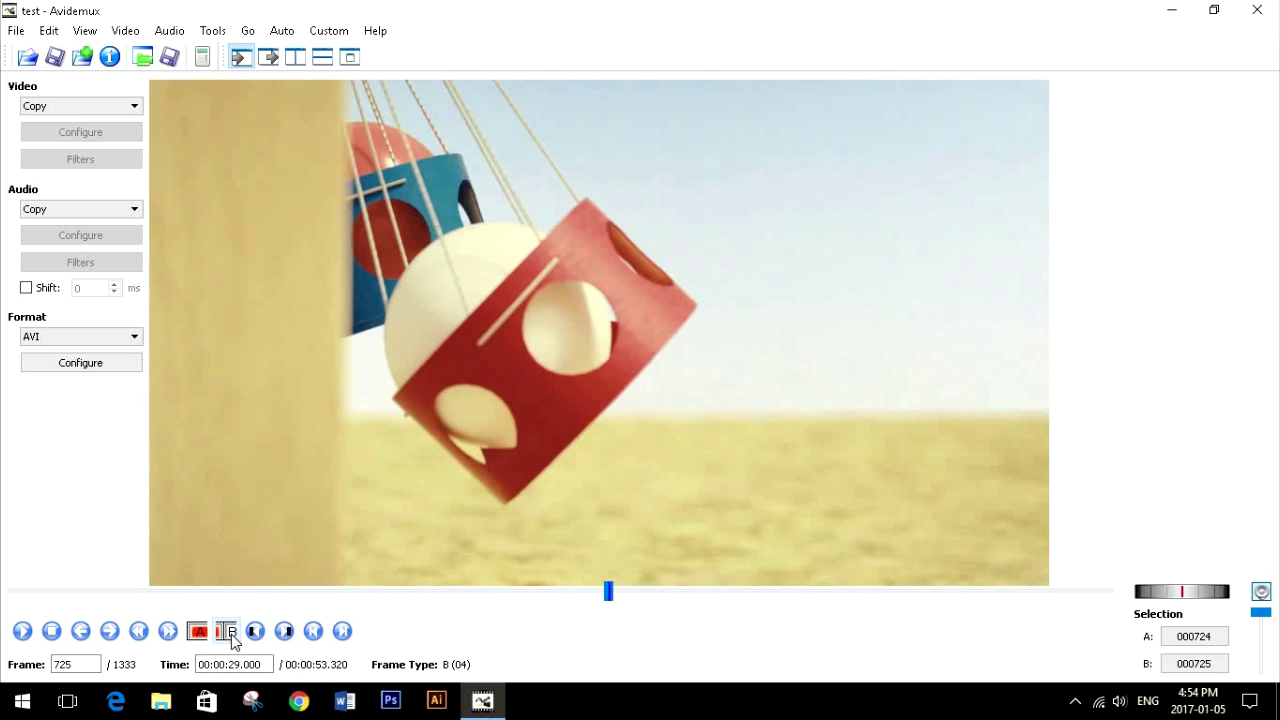
key("Delete")
key("Up")
left_click(197, 631)
left_click(226, 631)
key("Delete")
key("Up")
left_click(197, 631)
key("Up")
left_click(226, 631)
key("Delete")
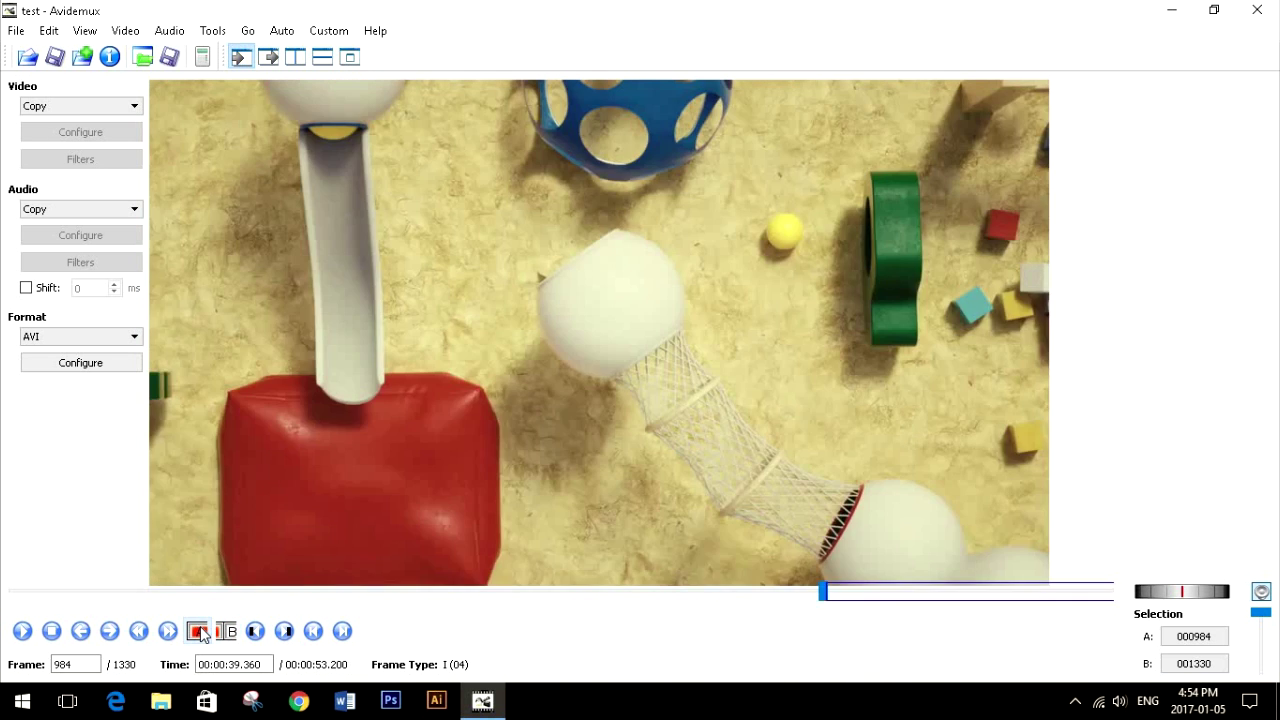
key("Up")
left_click(197, 631)
key("Delete")
- Save the edited clip as the project 'final' on the Desktop
left_click(49, 30)
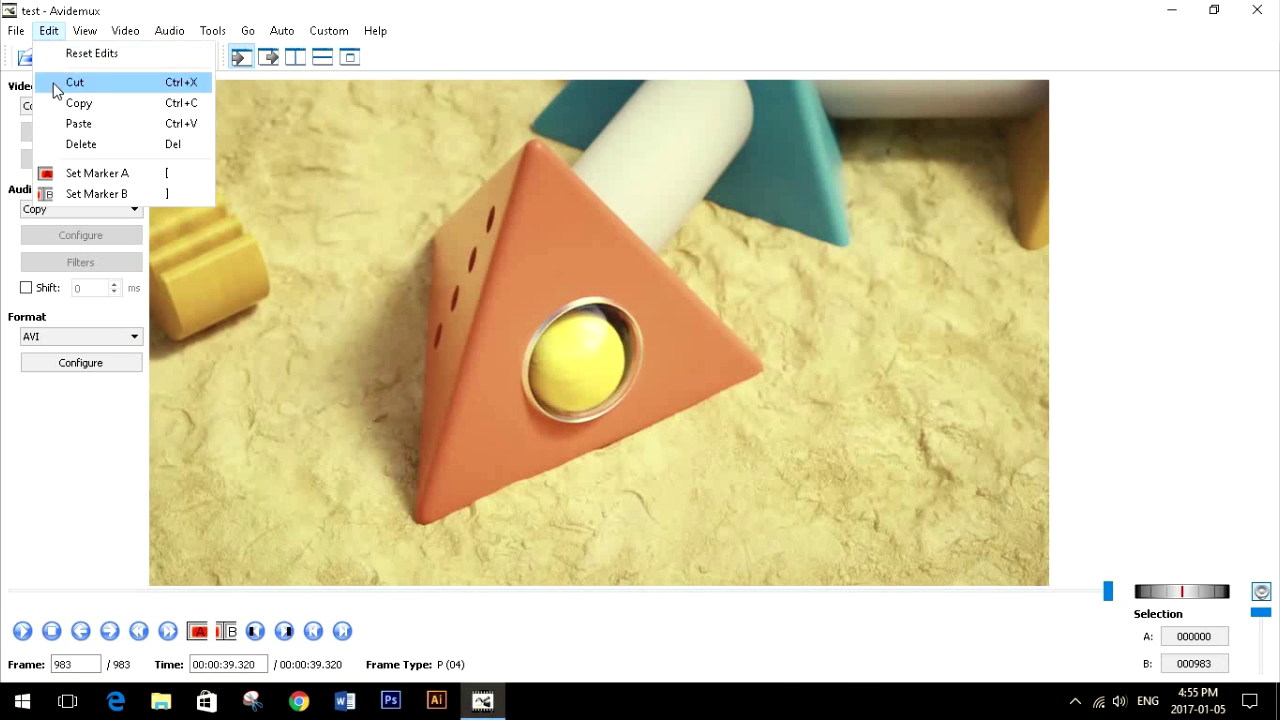
key("Escape")
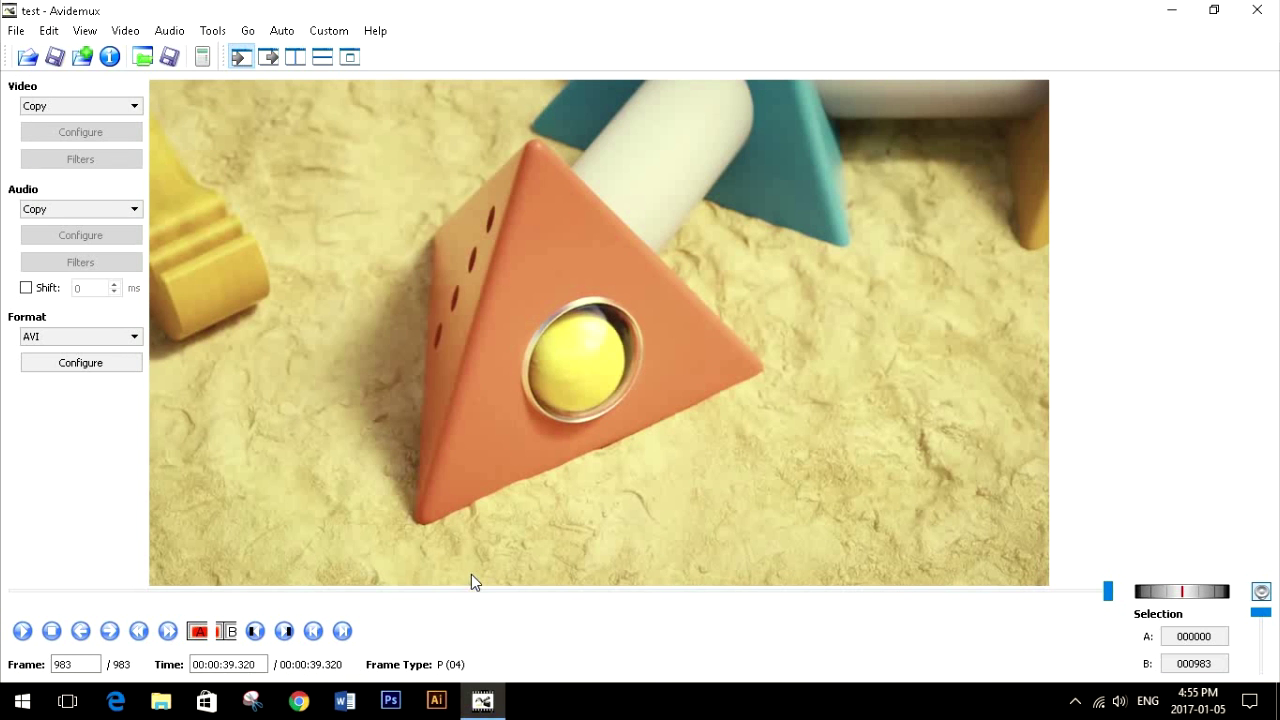
left_click(16, 30)
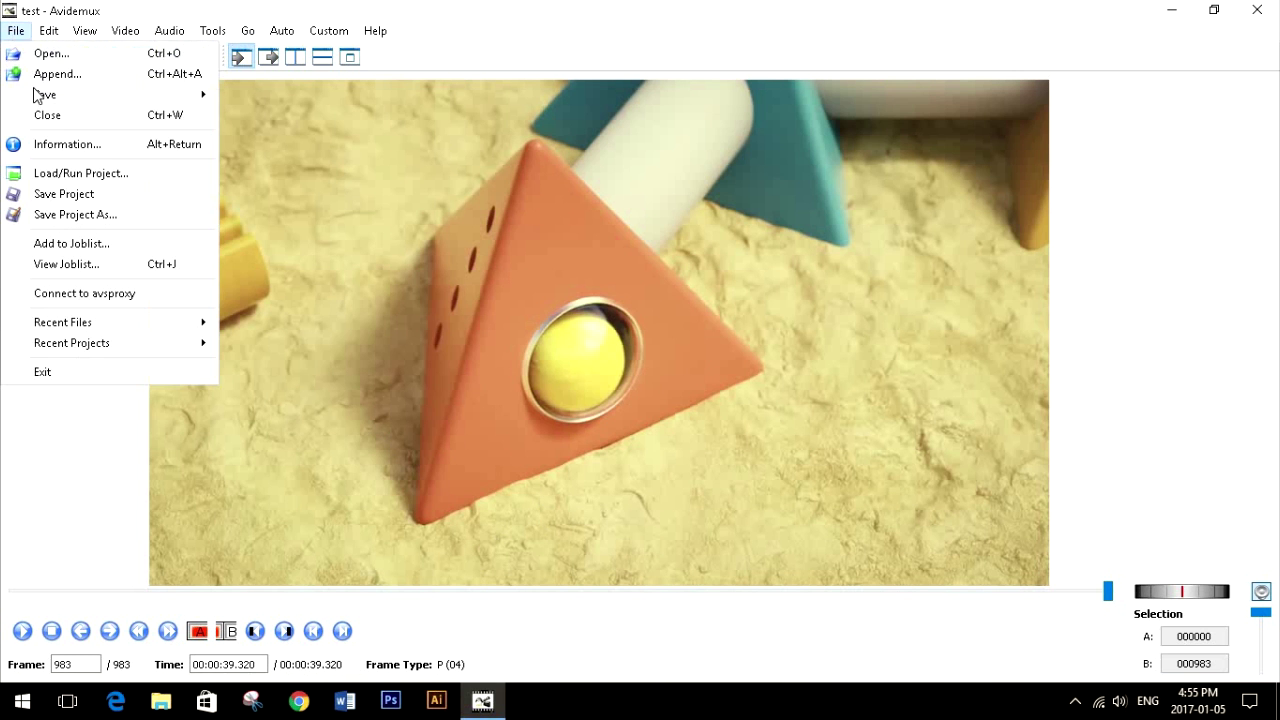
left_click(80, 194)
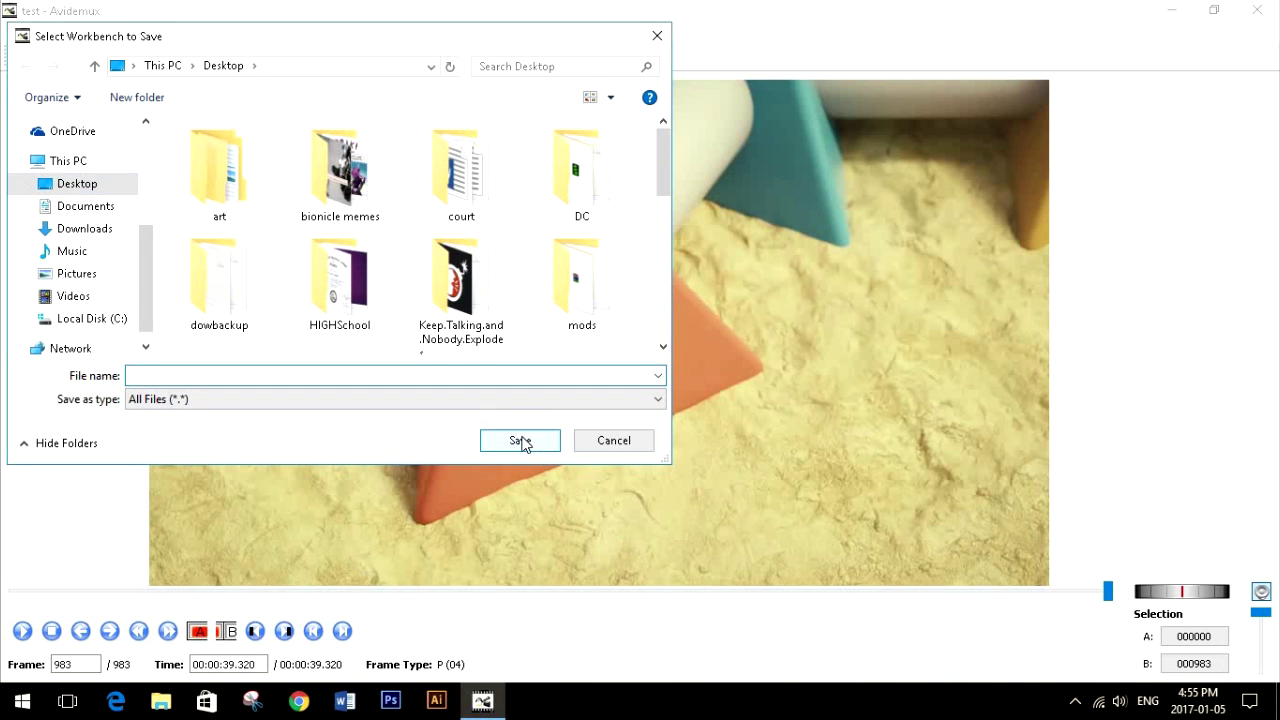
type("te")
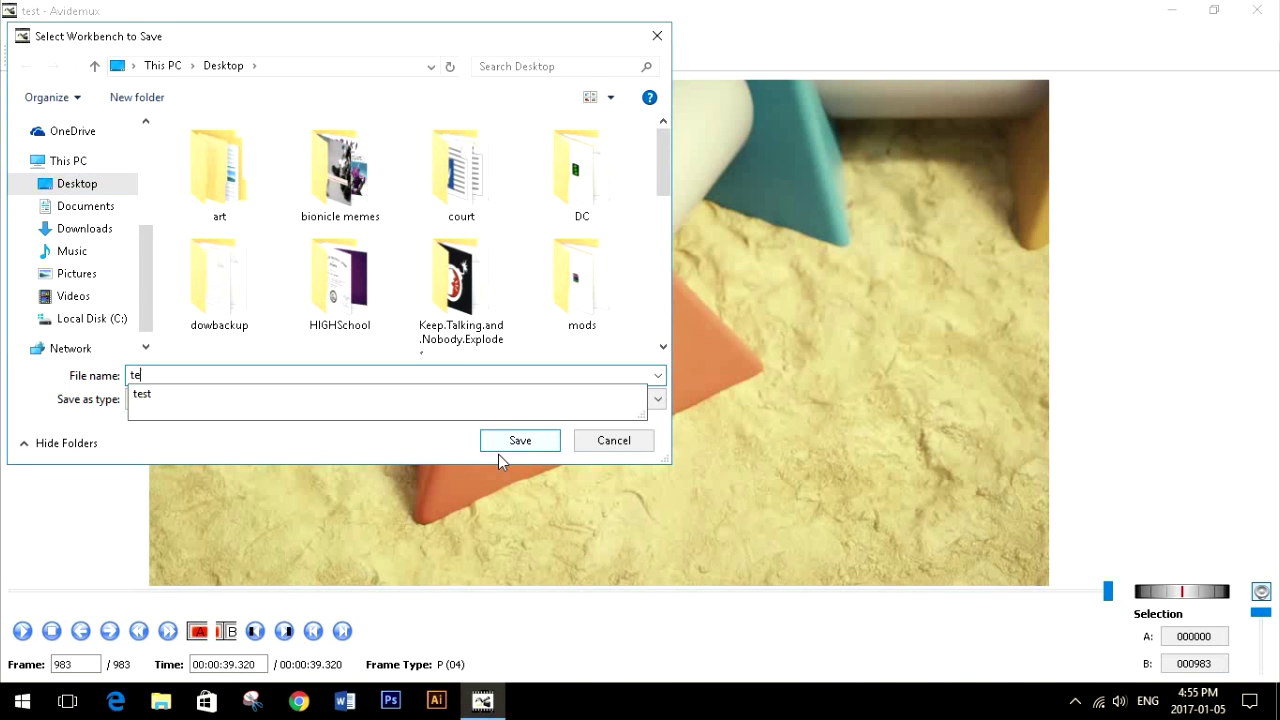
key("BackSpace")
type("final")
left_click(500, 448)
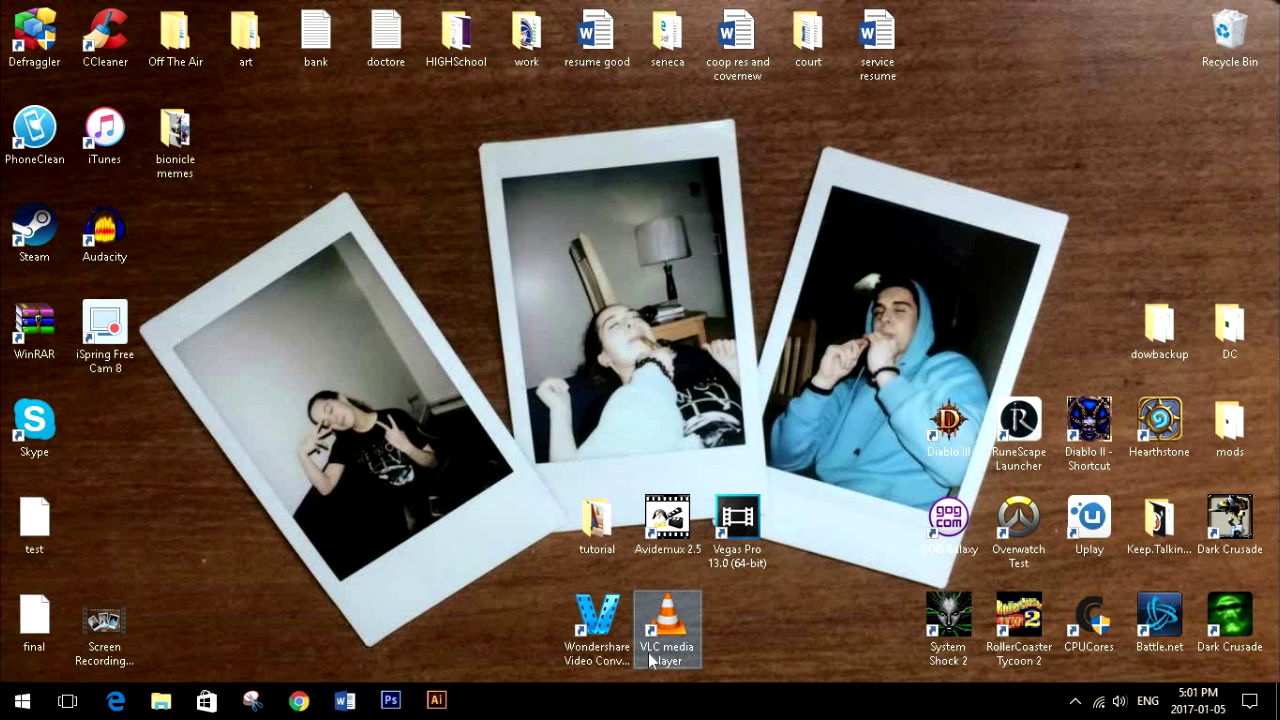
- Launch VLC and add the final clip through Open Multiple Files
double_click(668, 600)
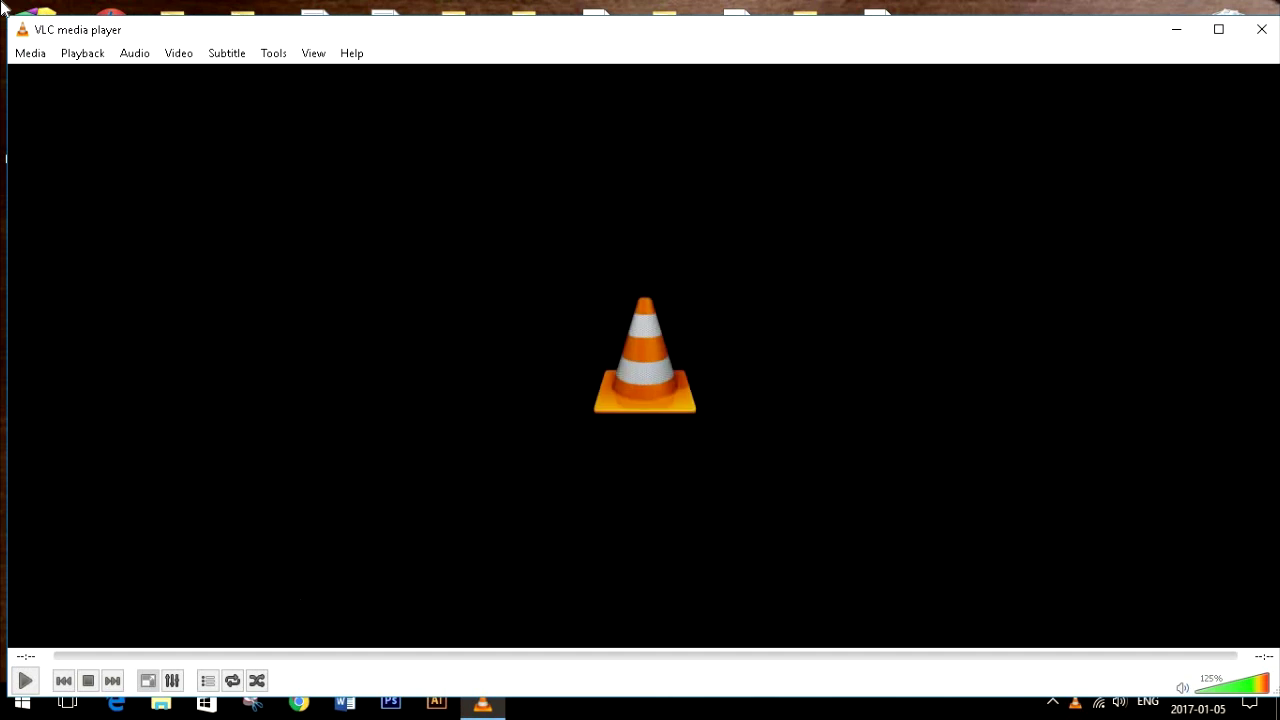
left_click(30, 53)
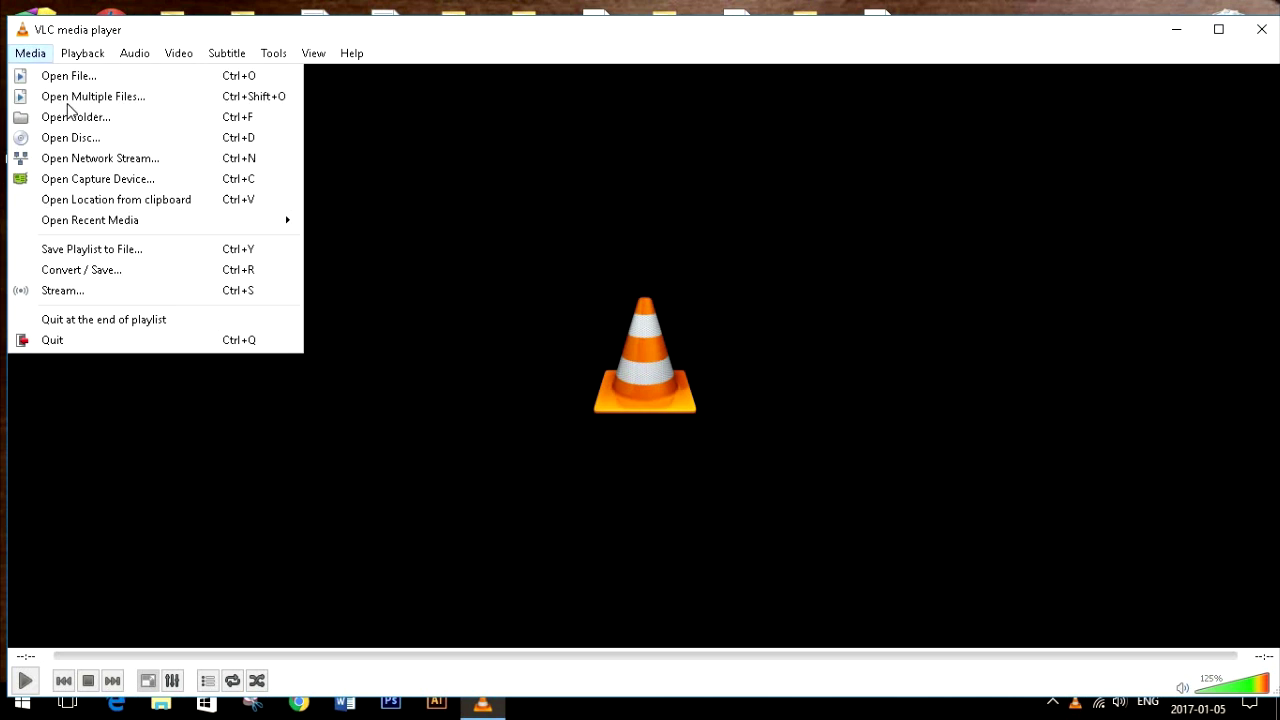
left_click(75, 94)
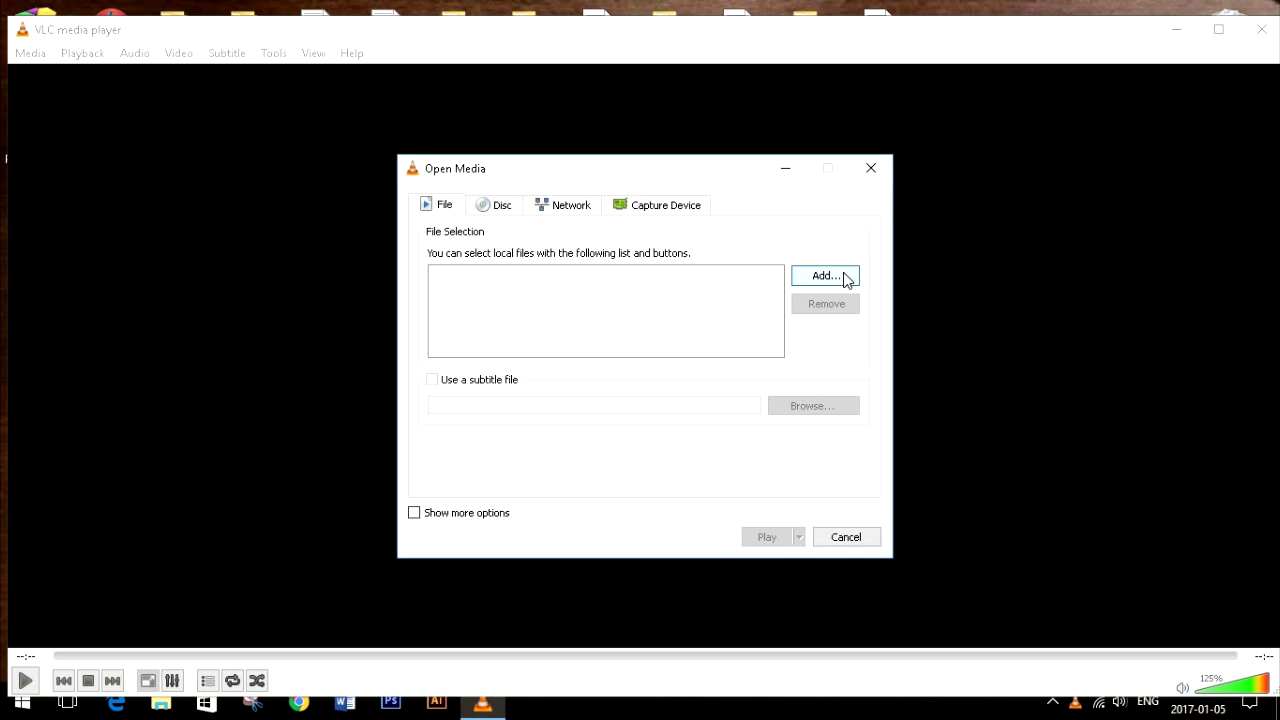
left_click(844, 277)
type("f")
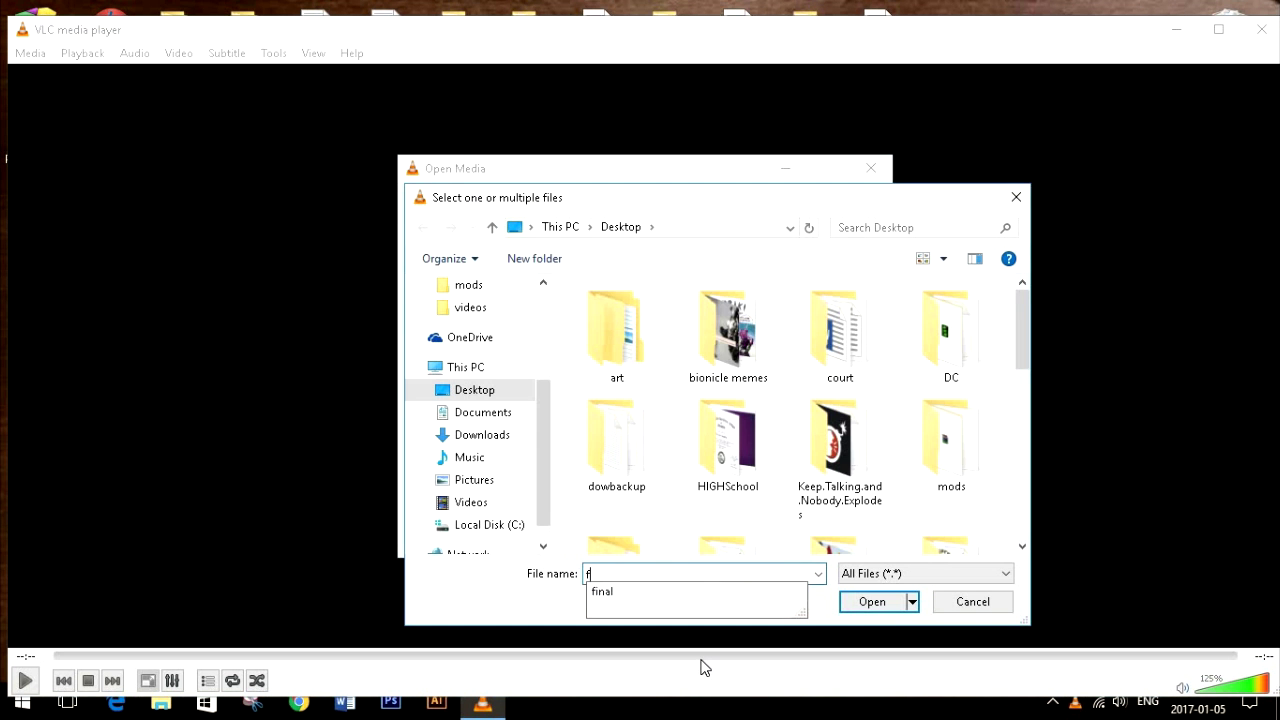
key("Down")
key("Return")
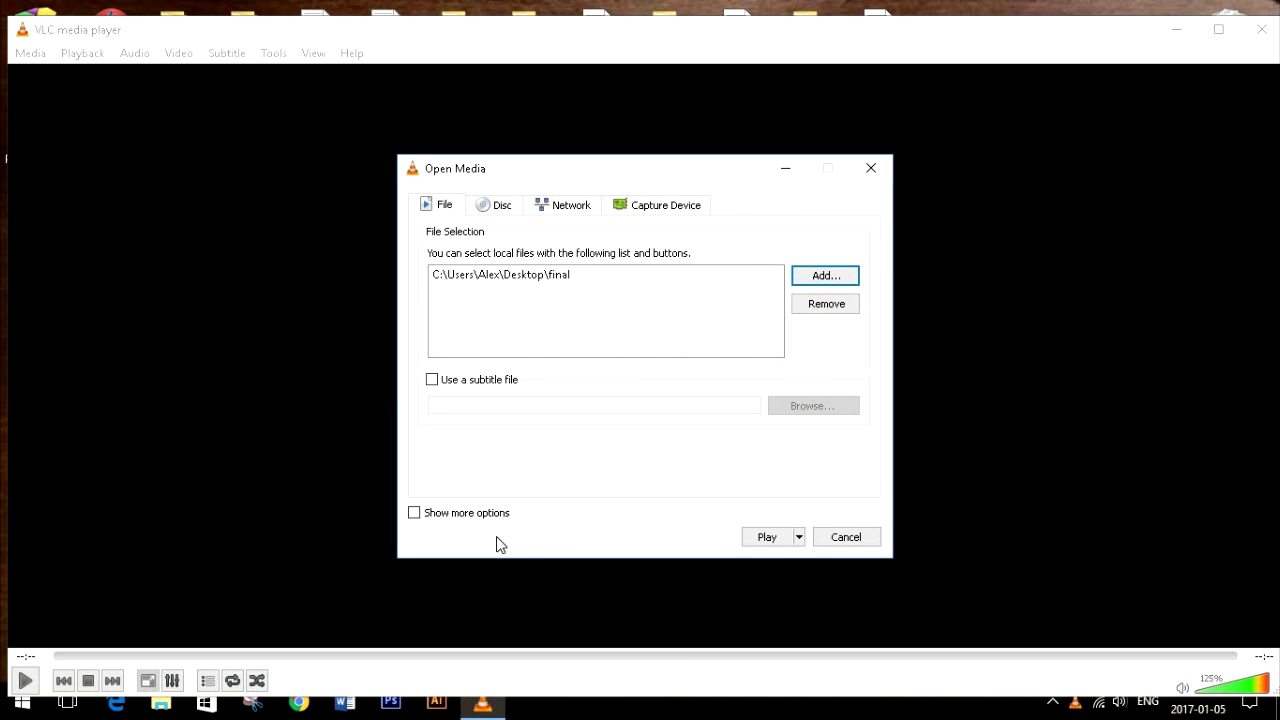
- Choose Convert and keep the H.264 + MP3 (MP4) profile unchanged after reviewing its codecs
left_click(798, 537)
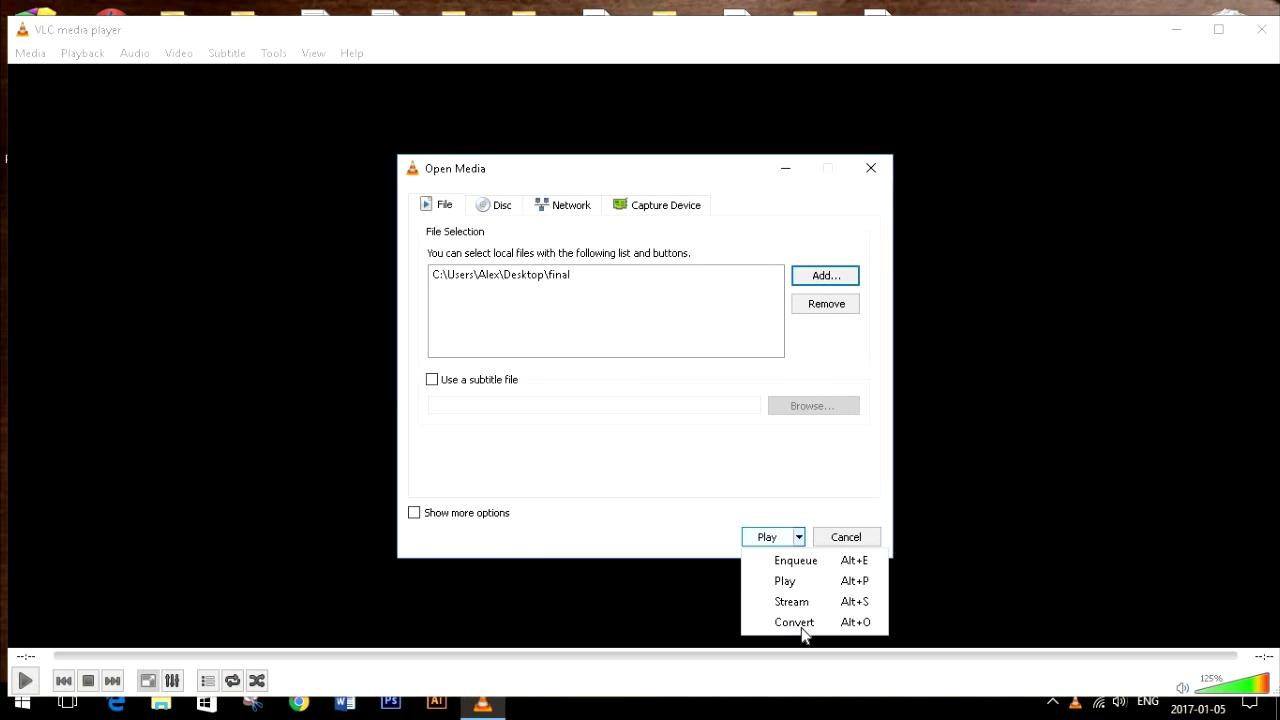
left_click(790, 620)
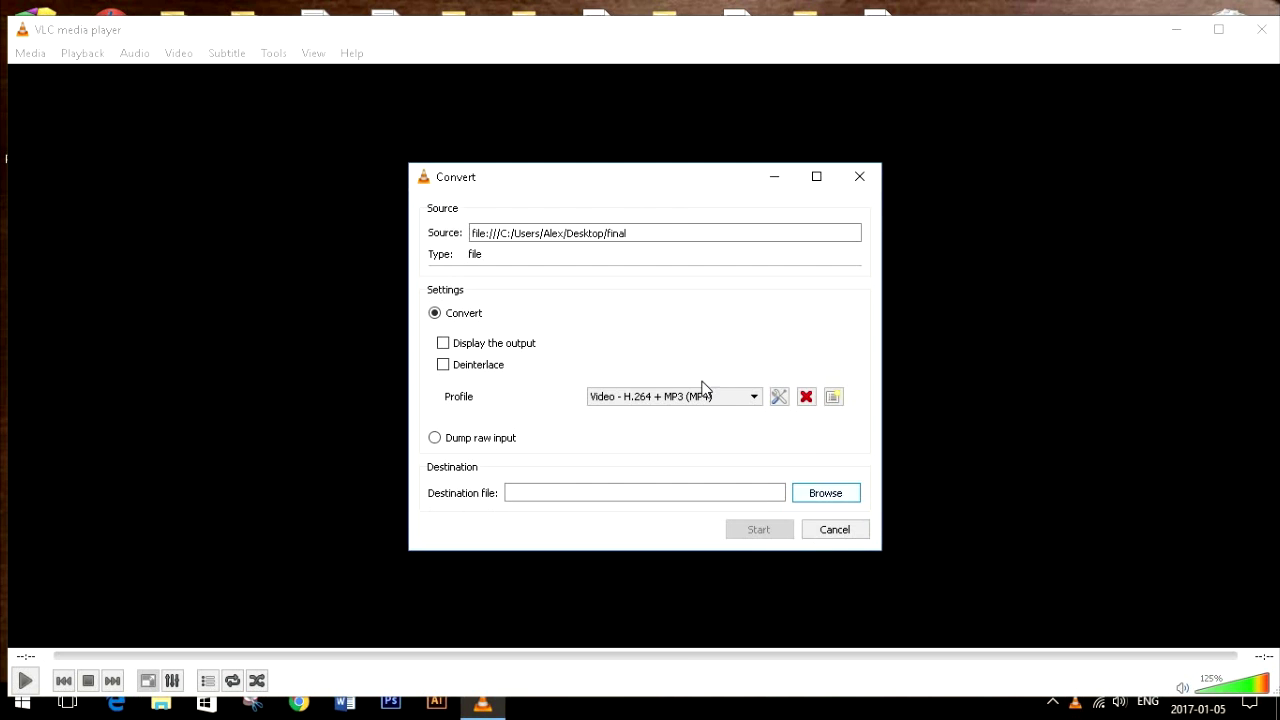
left_click(775, 396)
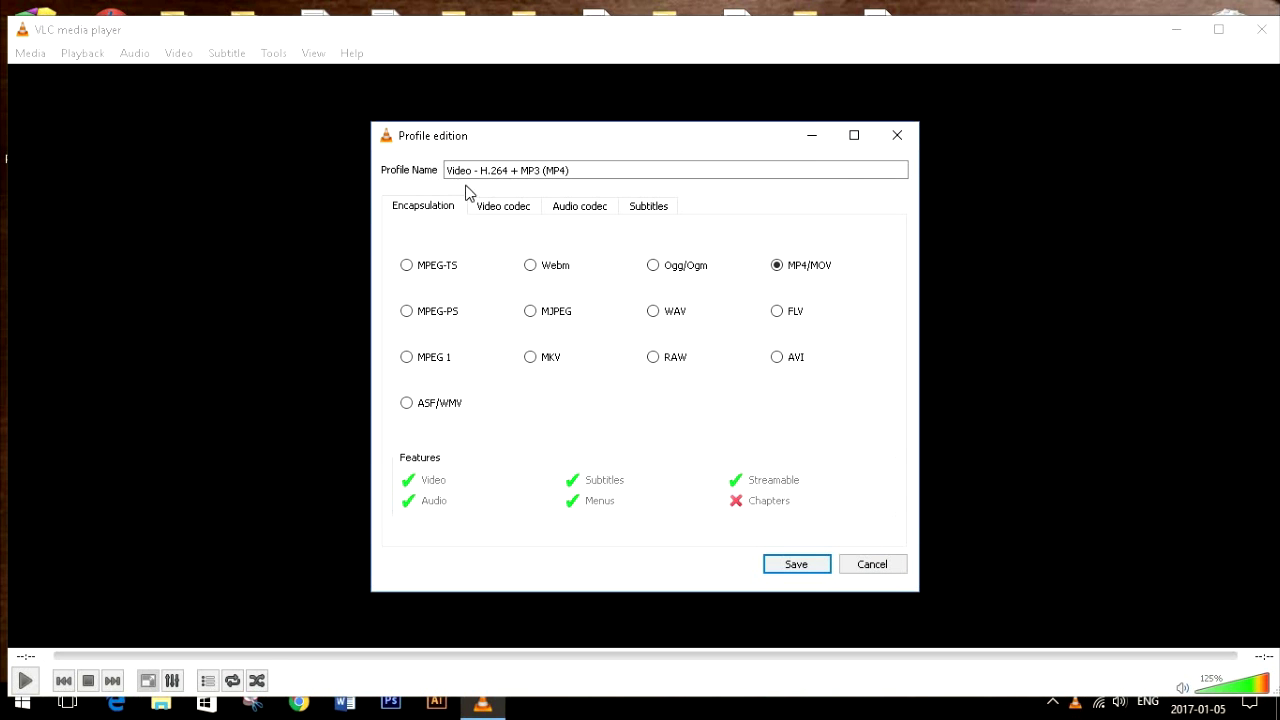
left_click(492, 208)
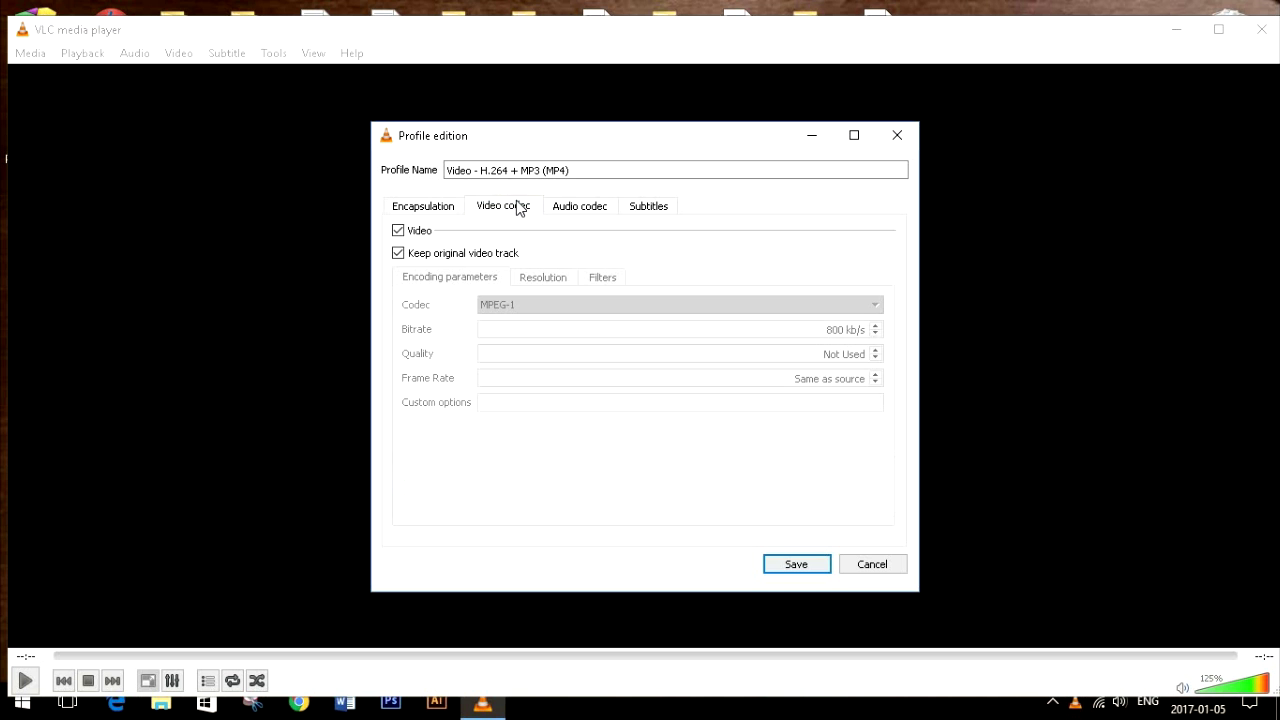
left_click(575, 210)
left_click(441, 208)
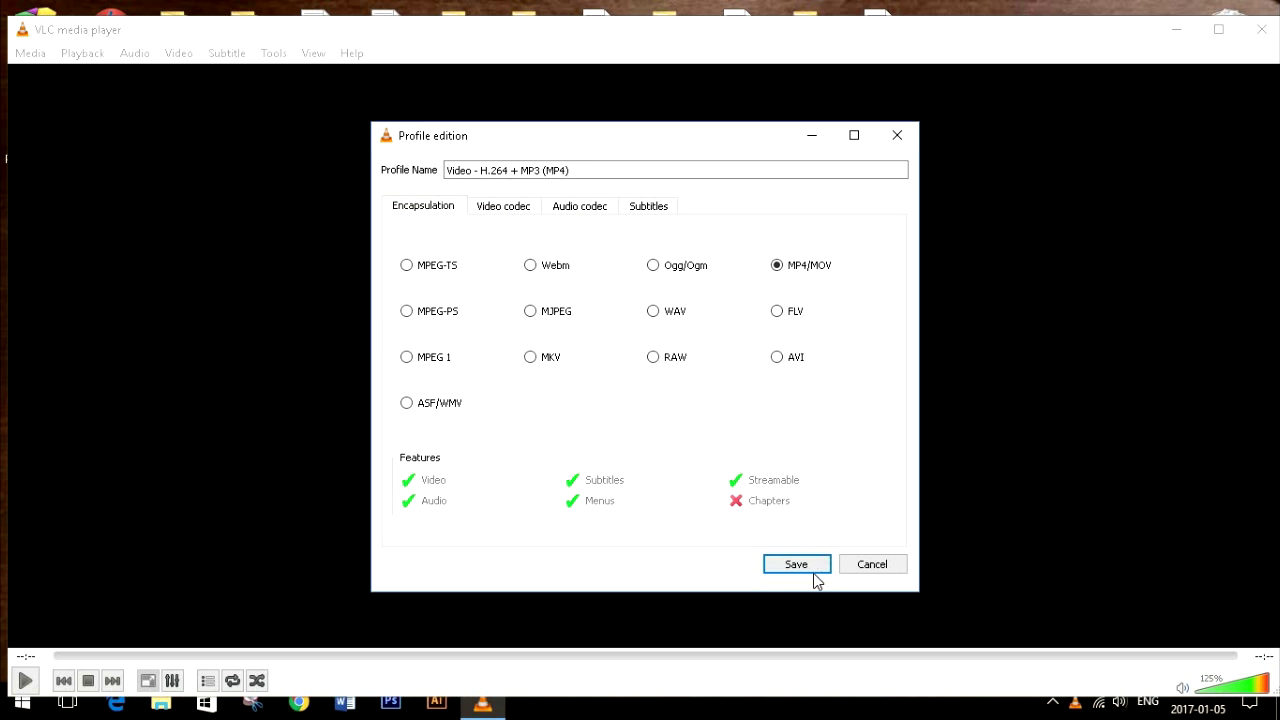
left_click(797, 566)
- Set the destination file to final1.mp4 and start the conversion
left_click(815, 493)
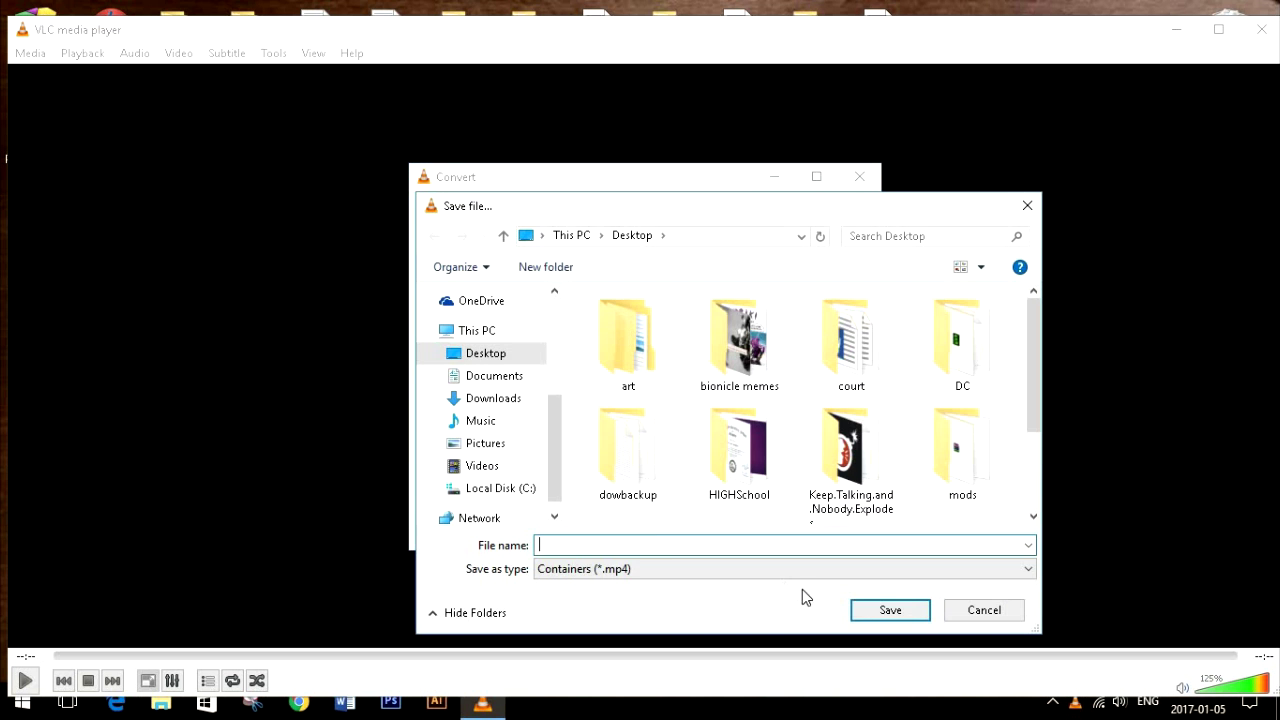
left_click(893, 614)
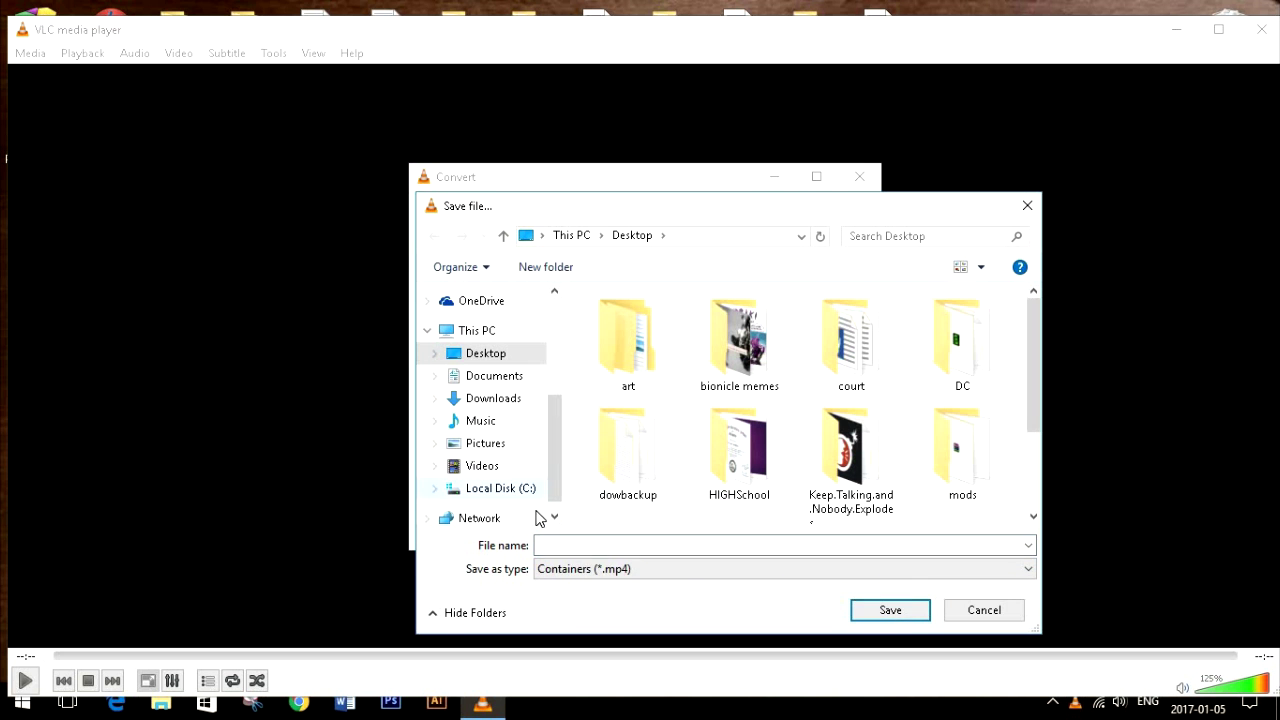
left_click(963, 612)
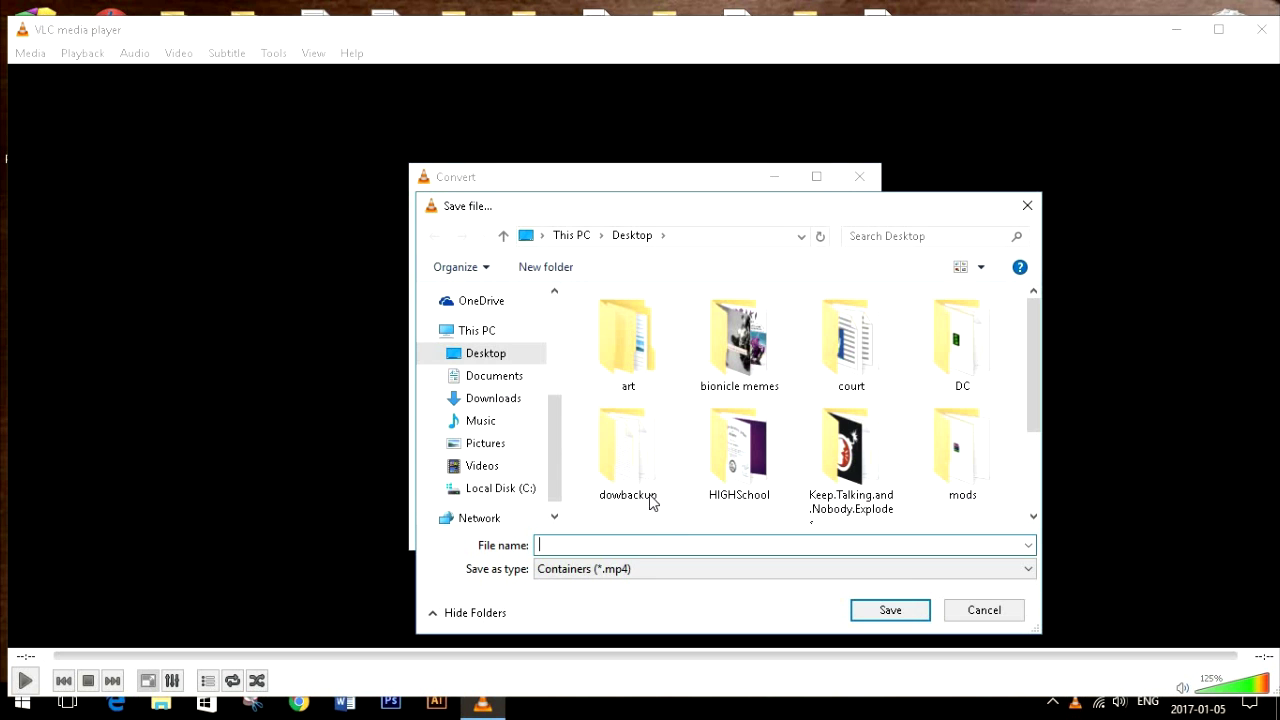
type("final1")
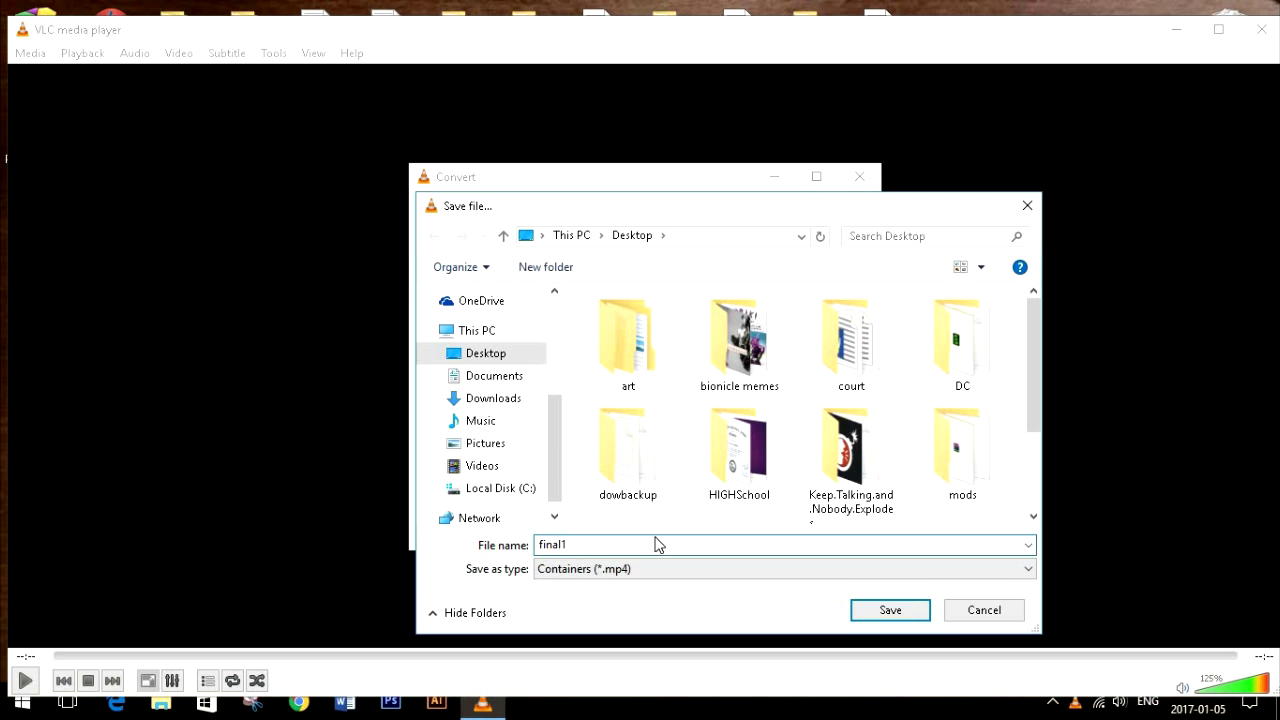
key("Return")
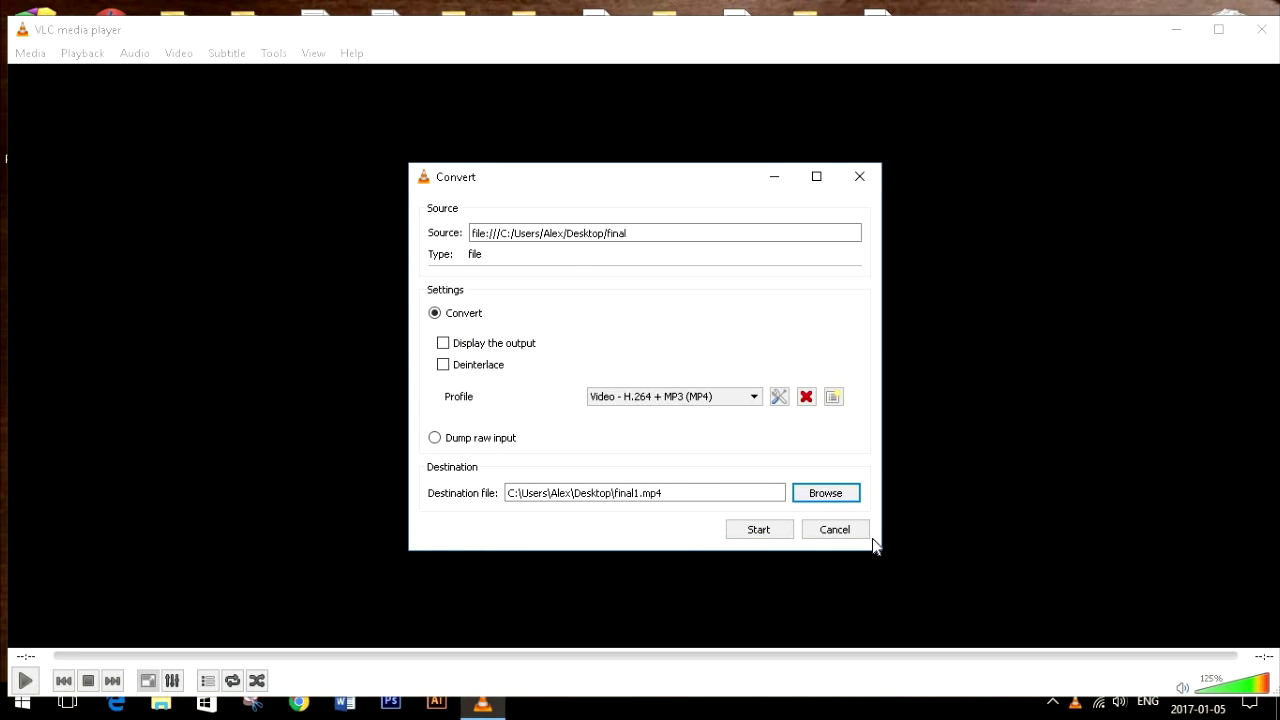
left_click(760, 532)
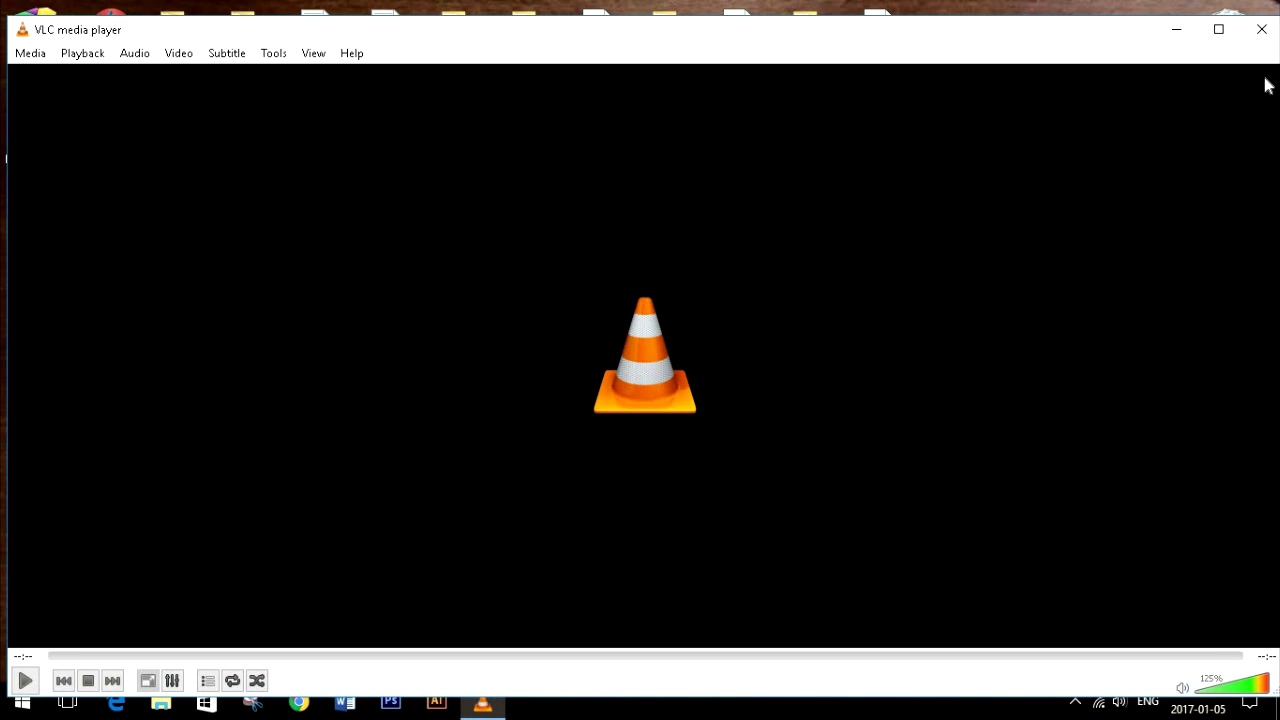
- Close VLC, launch Wondershare Video Converter Ultimate and drag final1 from the desktop into it
left_click(1261, 29)
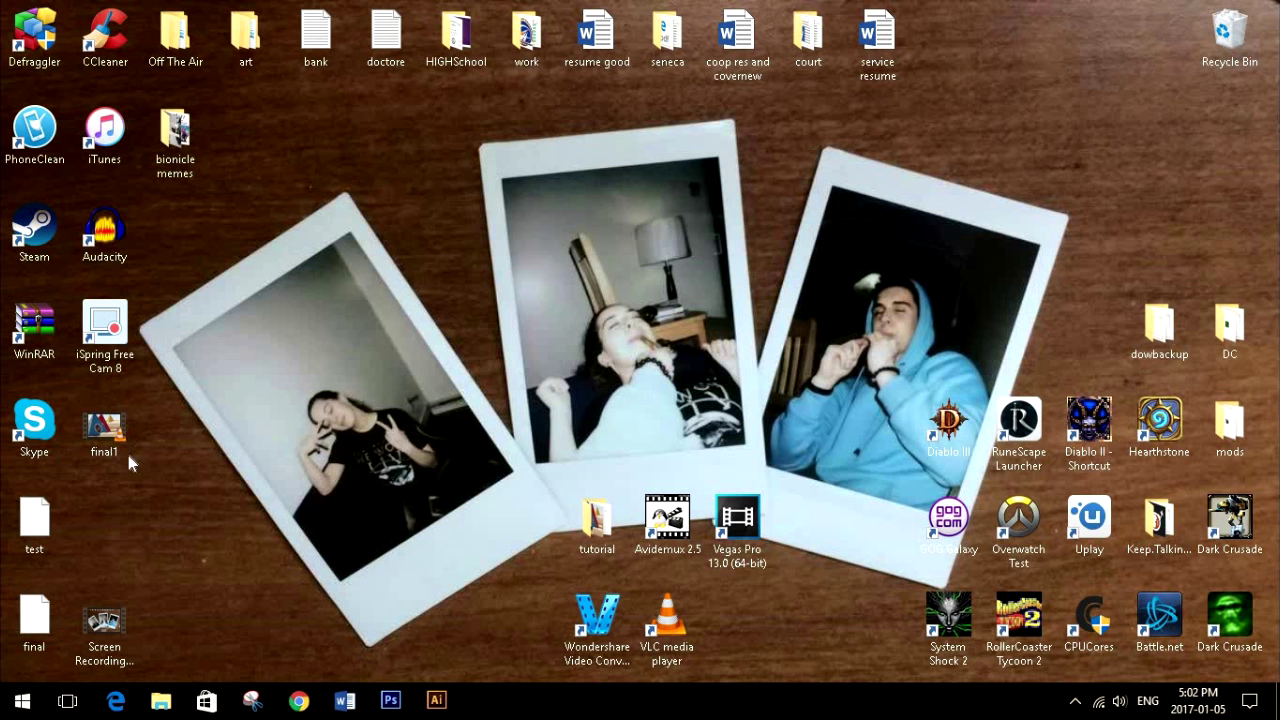
double_click(590, 624)
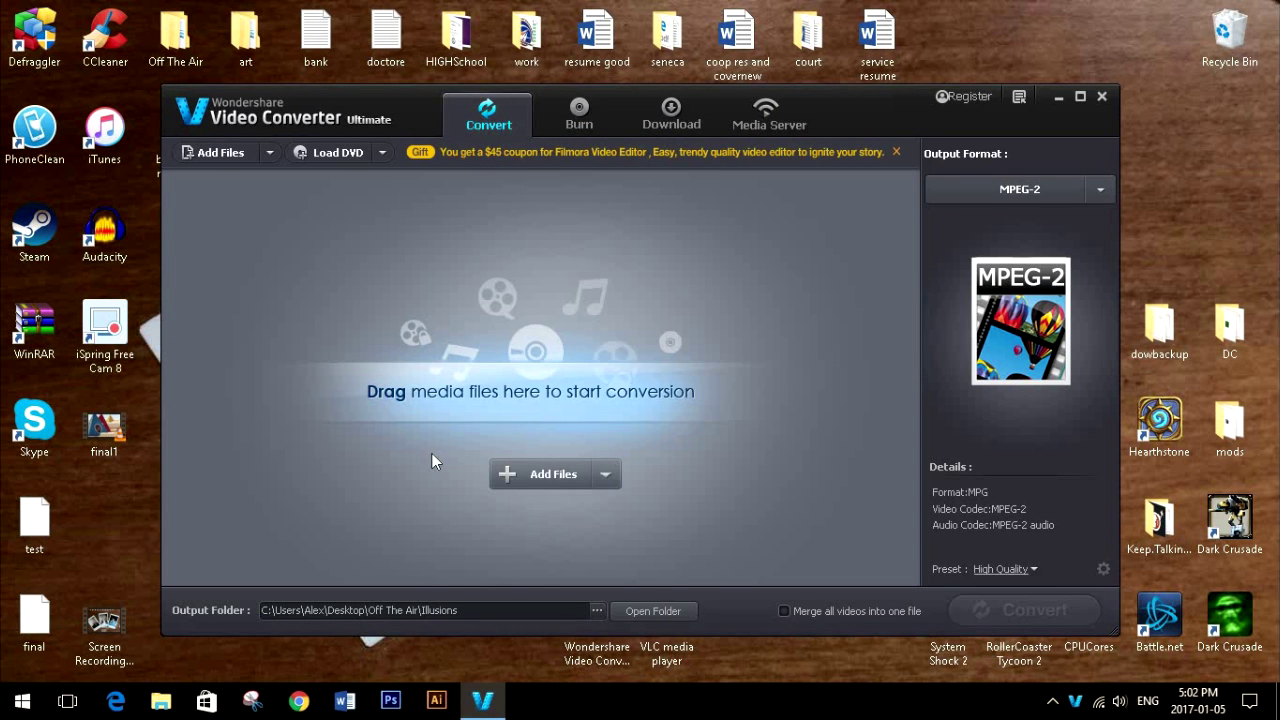
left_click_drag(104, 430, 397, 368)
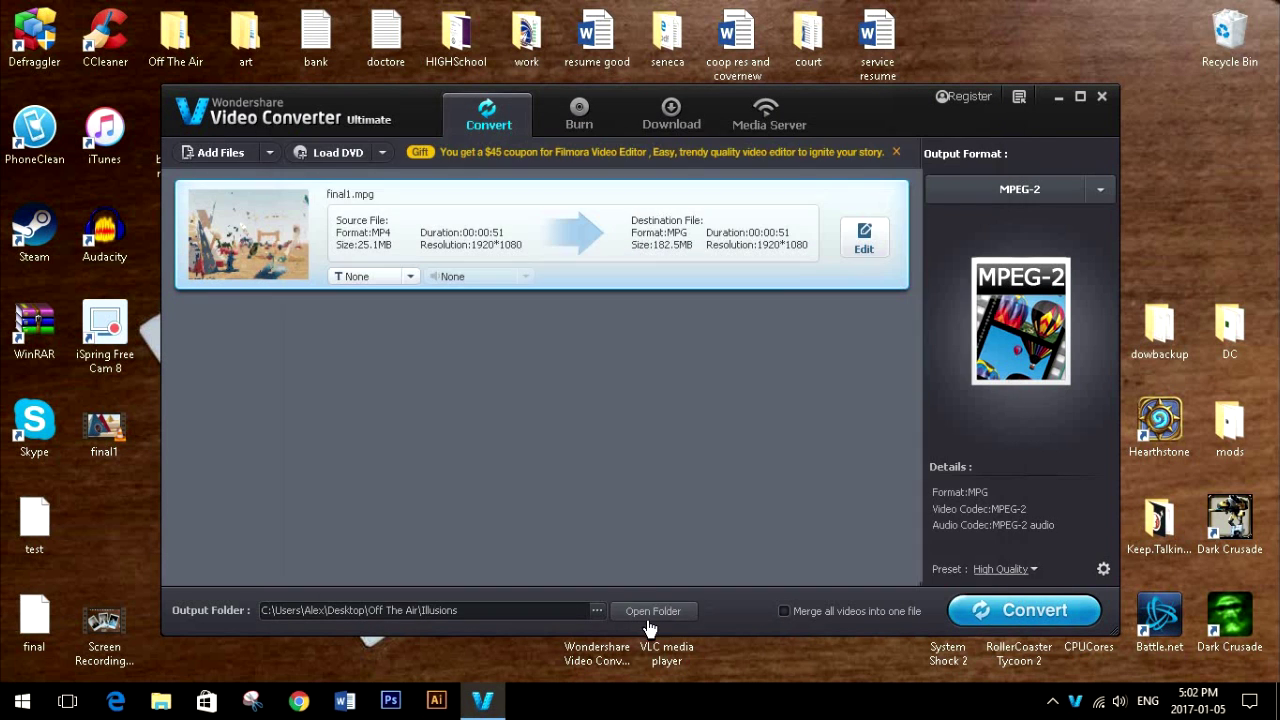
- Make Desktop the output folder, convert final1 to MPEG-2, then close Wondershare
left_click(597, 610)
left_click(581, 373)
left_click(663, 484)
left_click(1010, 610)
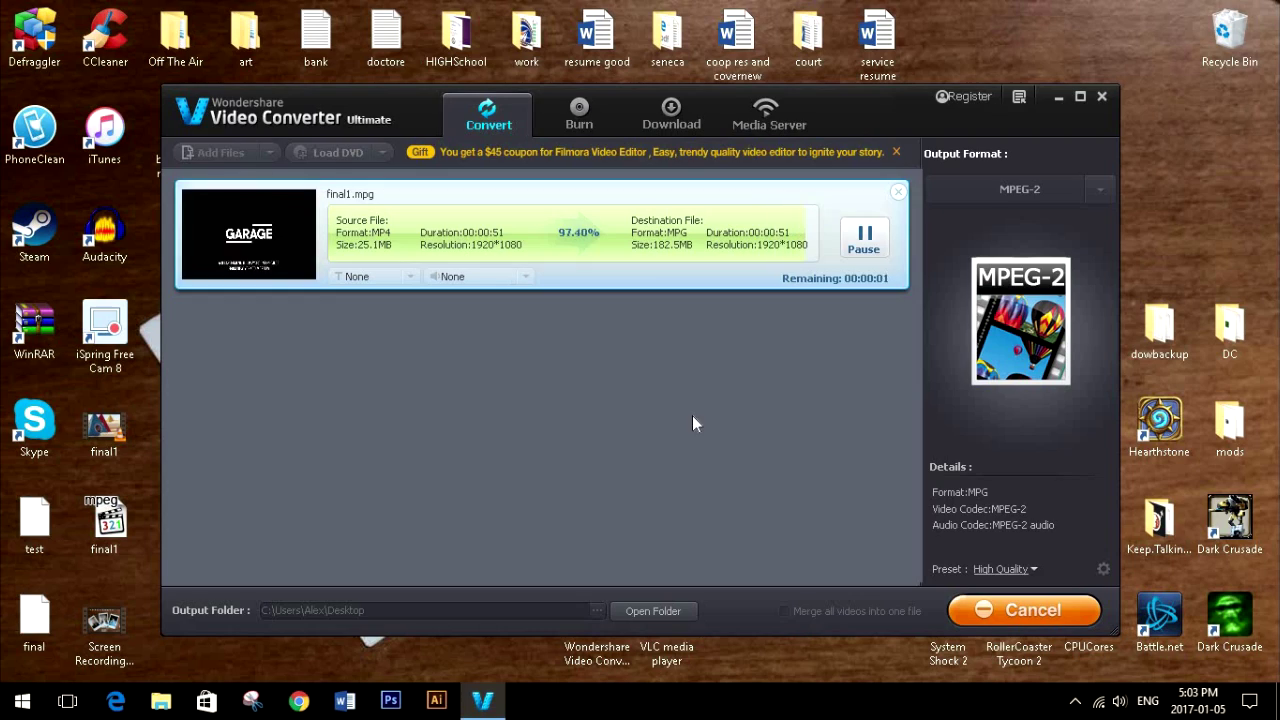
left_click(1101, 96)
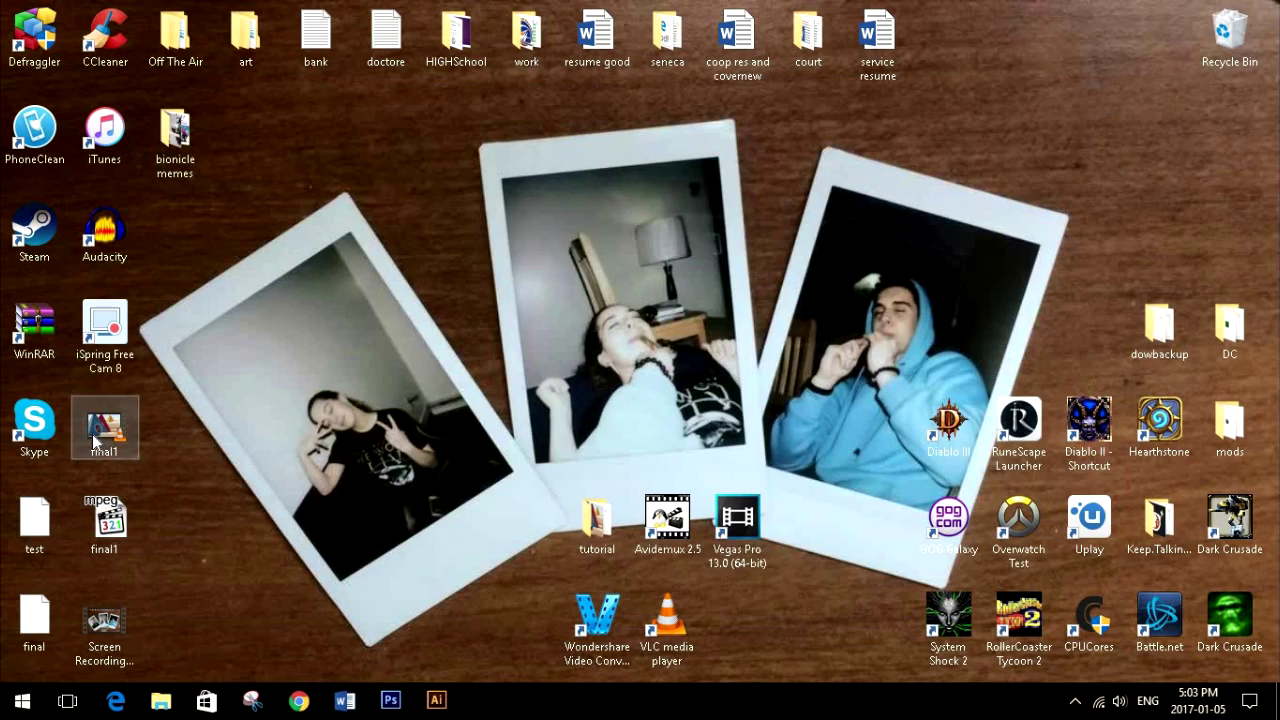